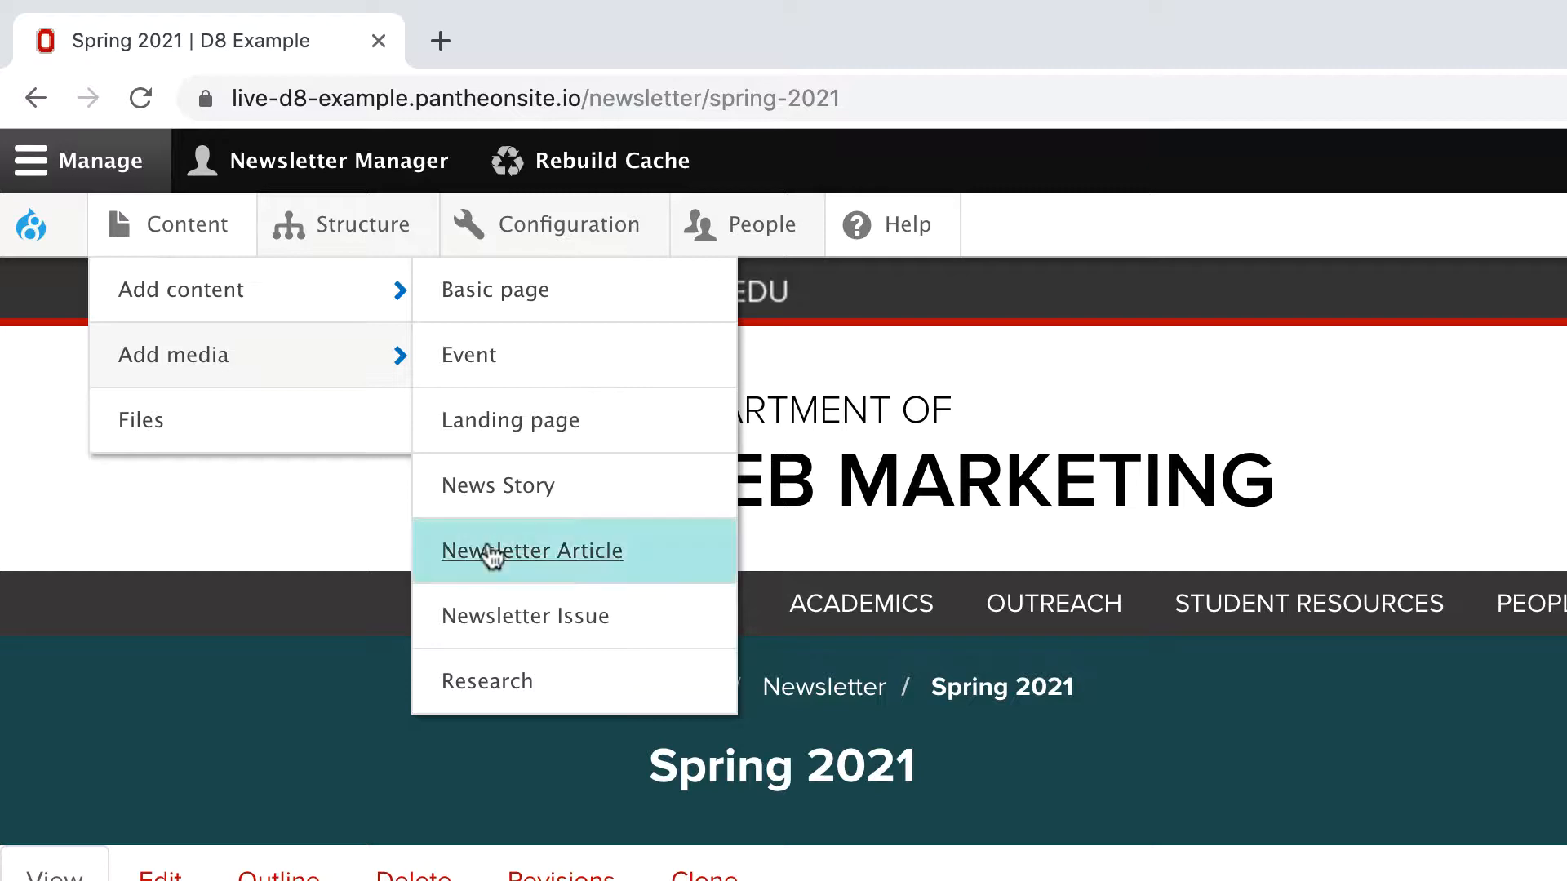
# - Create a new Newsletter Article titled "Welcome from the Chair"
pyautogui.click(492, 555)
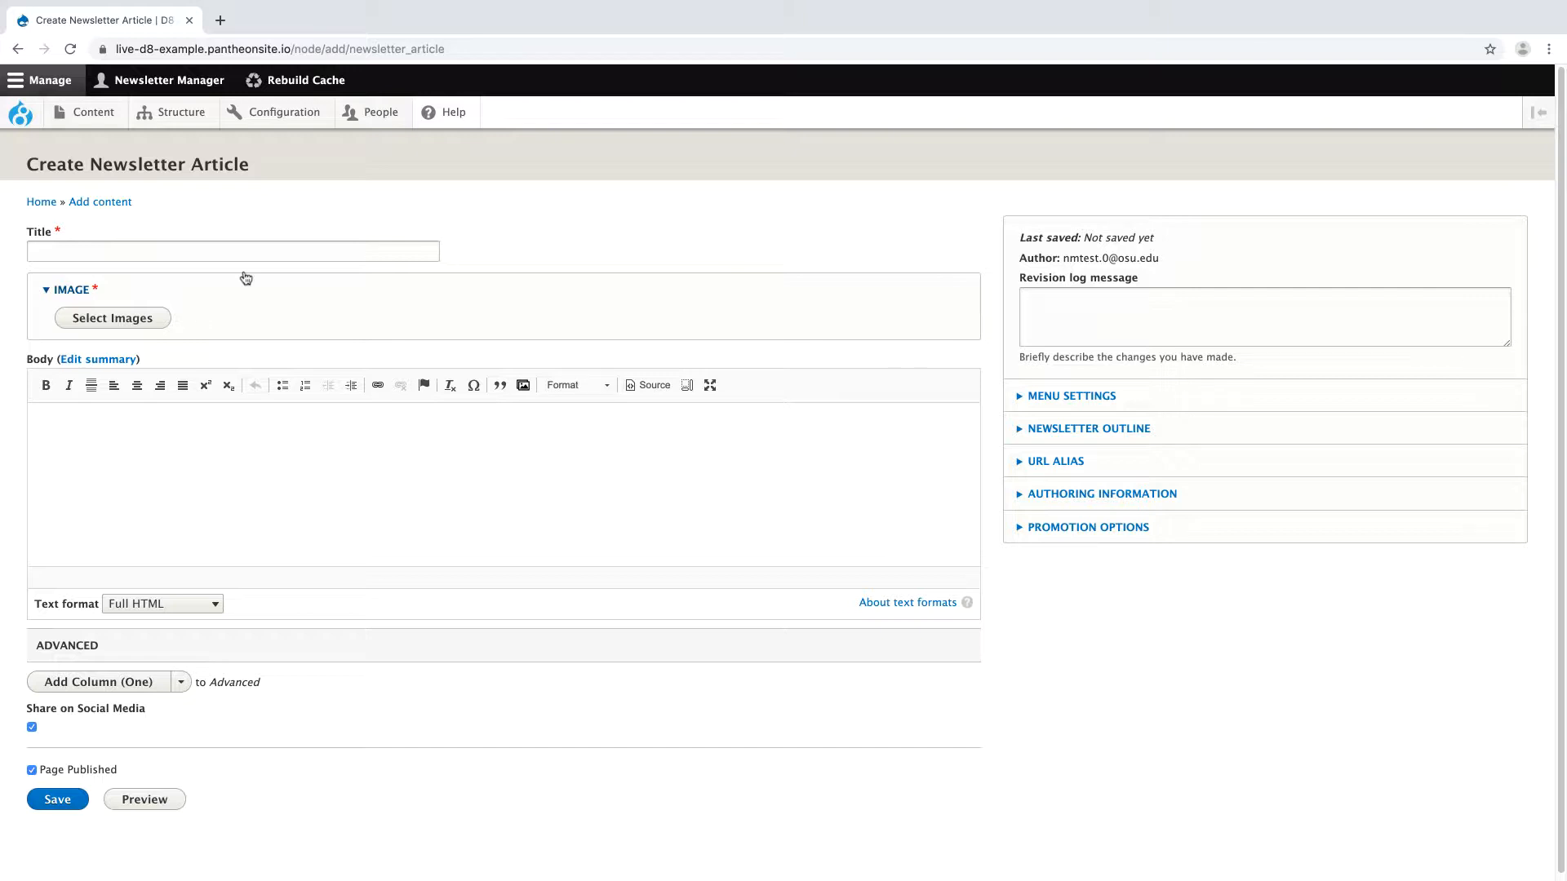
pyautogui.click(169, 255)
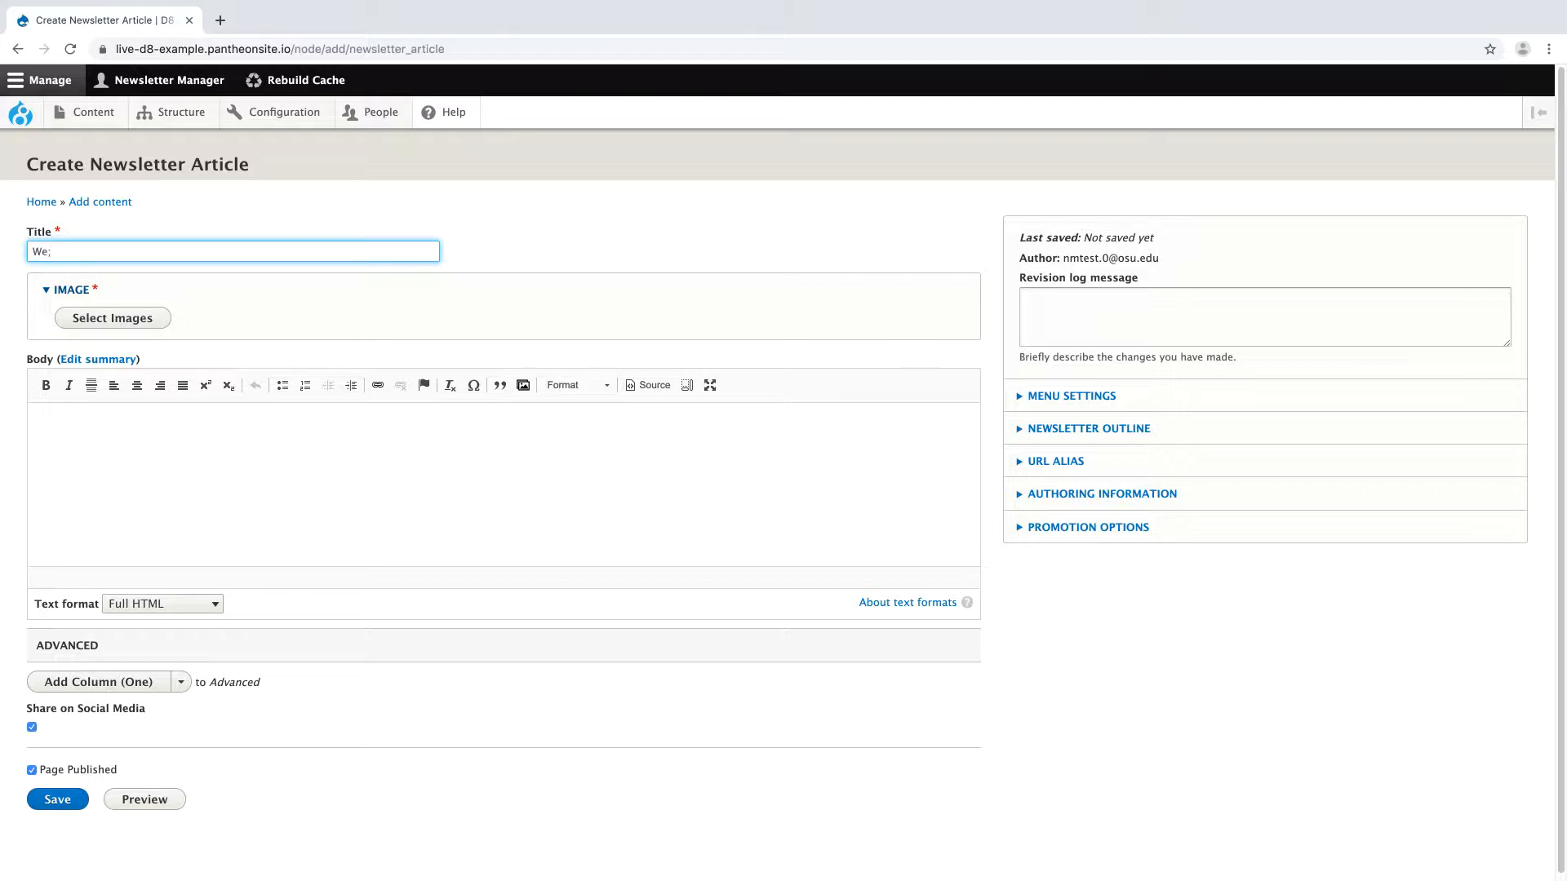
pyautogui.write('Welcome from the Chair')
# - Attach the stock image drawing_7454.jpg to the article
pyautogui.click(86, 318)
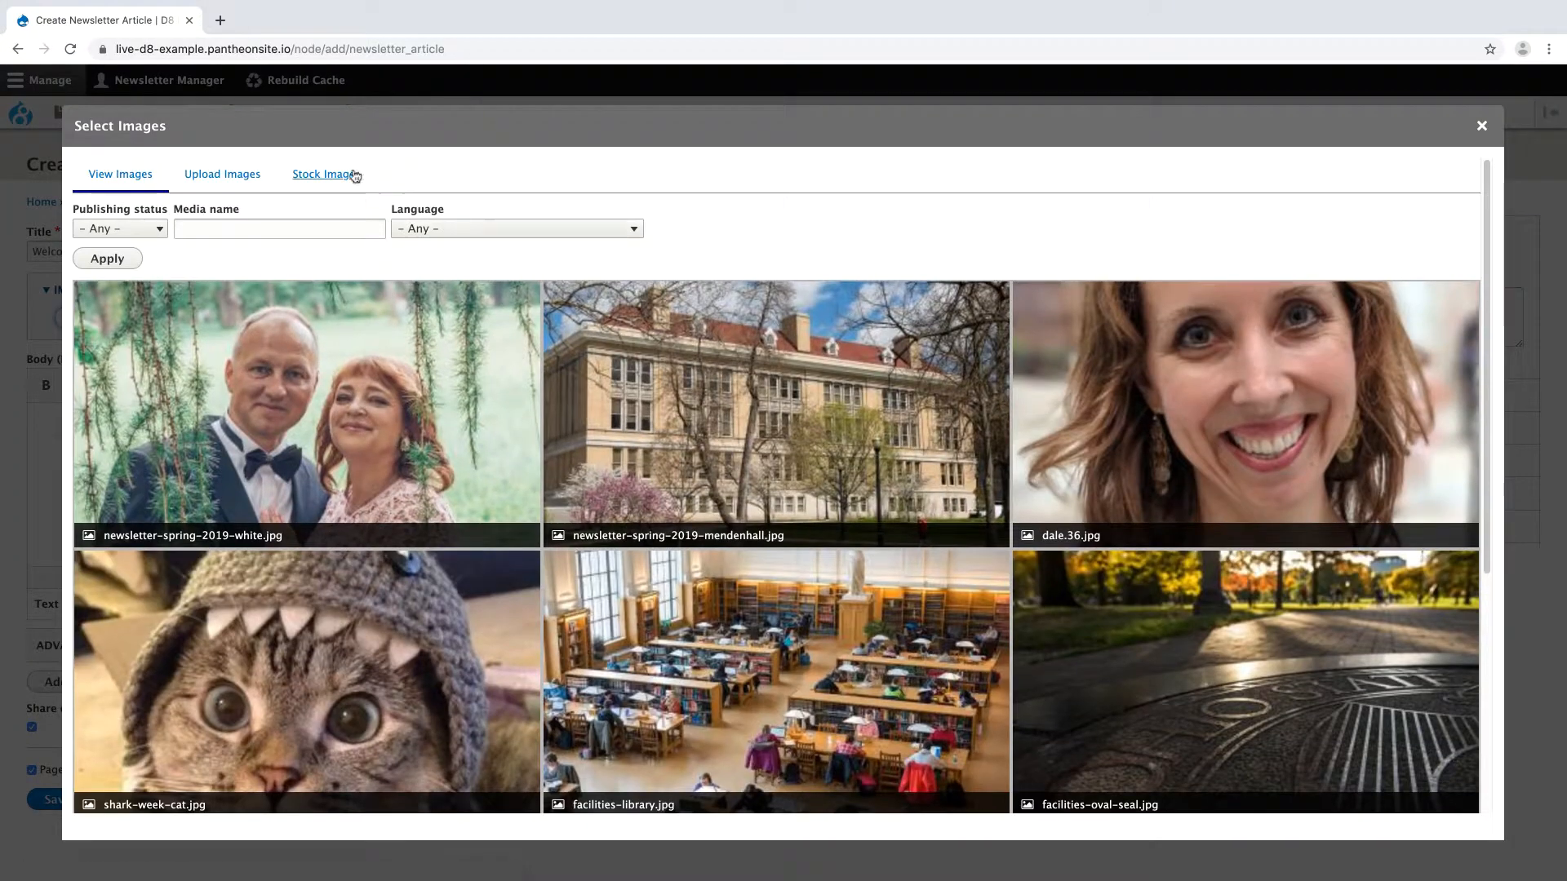
pyautogui.scroll(-4, 924, 599)
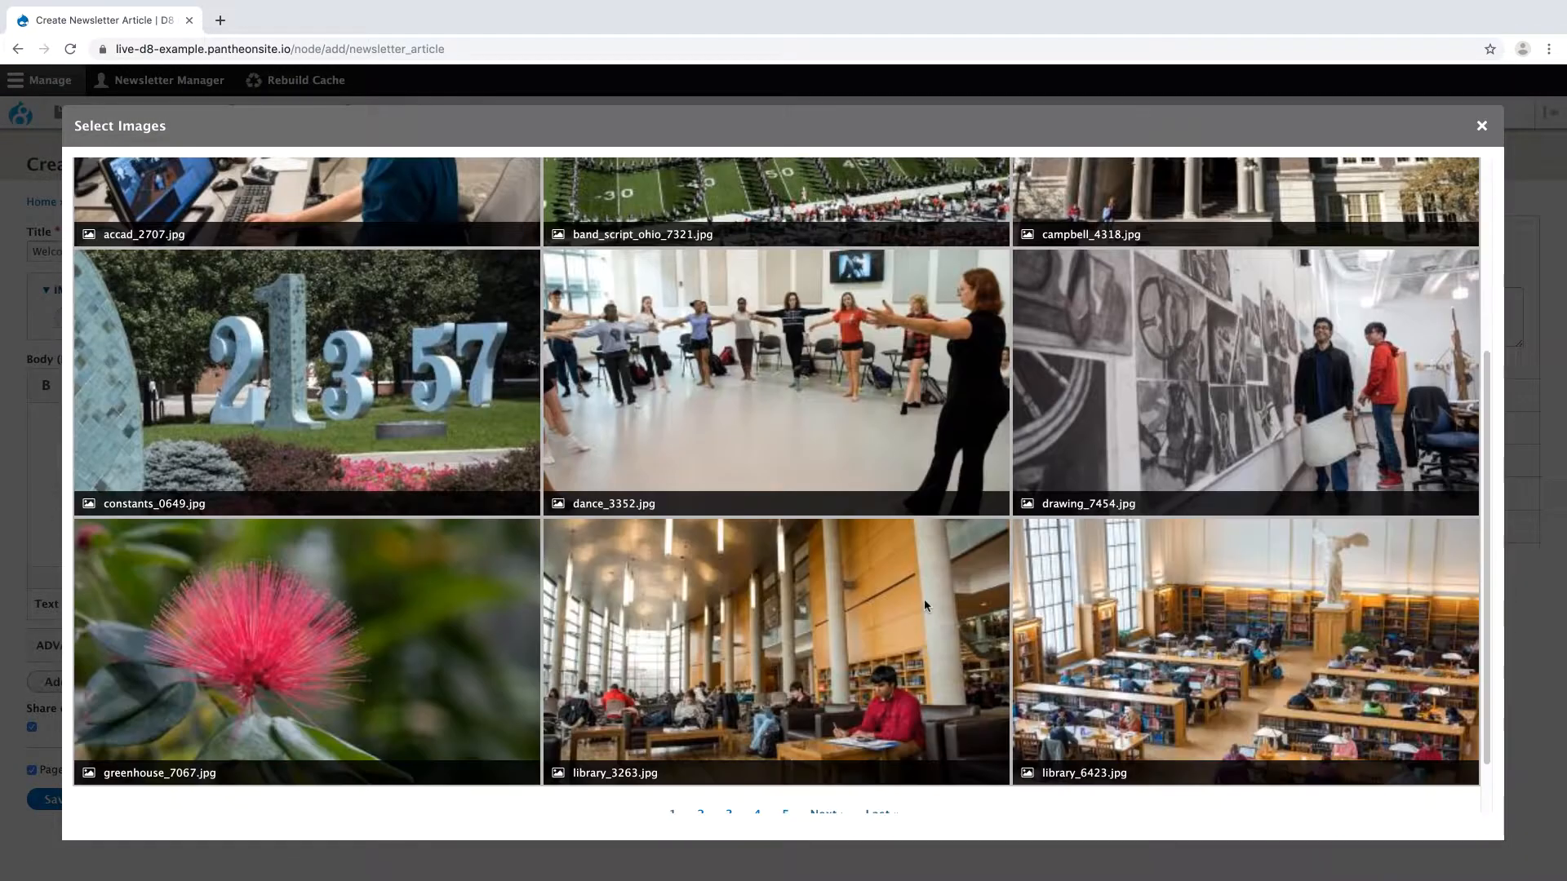
pyautogui.click(1207, 421)
pyautogui.scroll(-2, 929, 557)
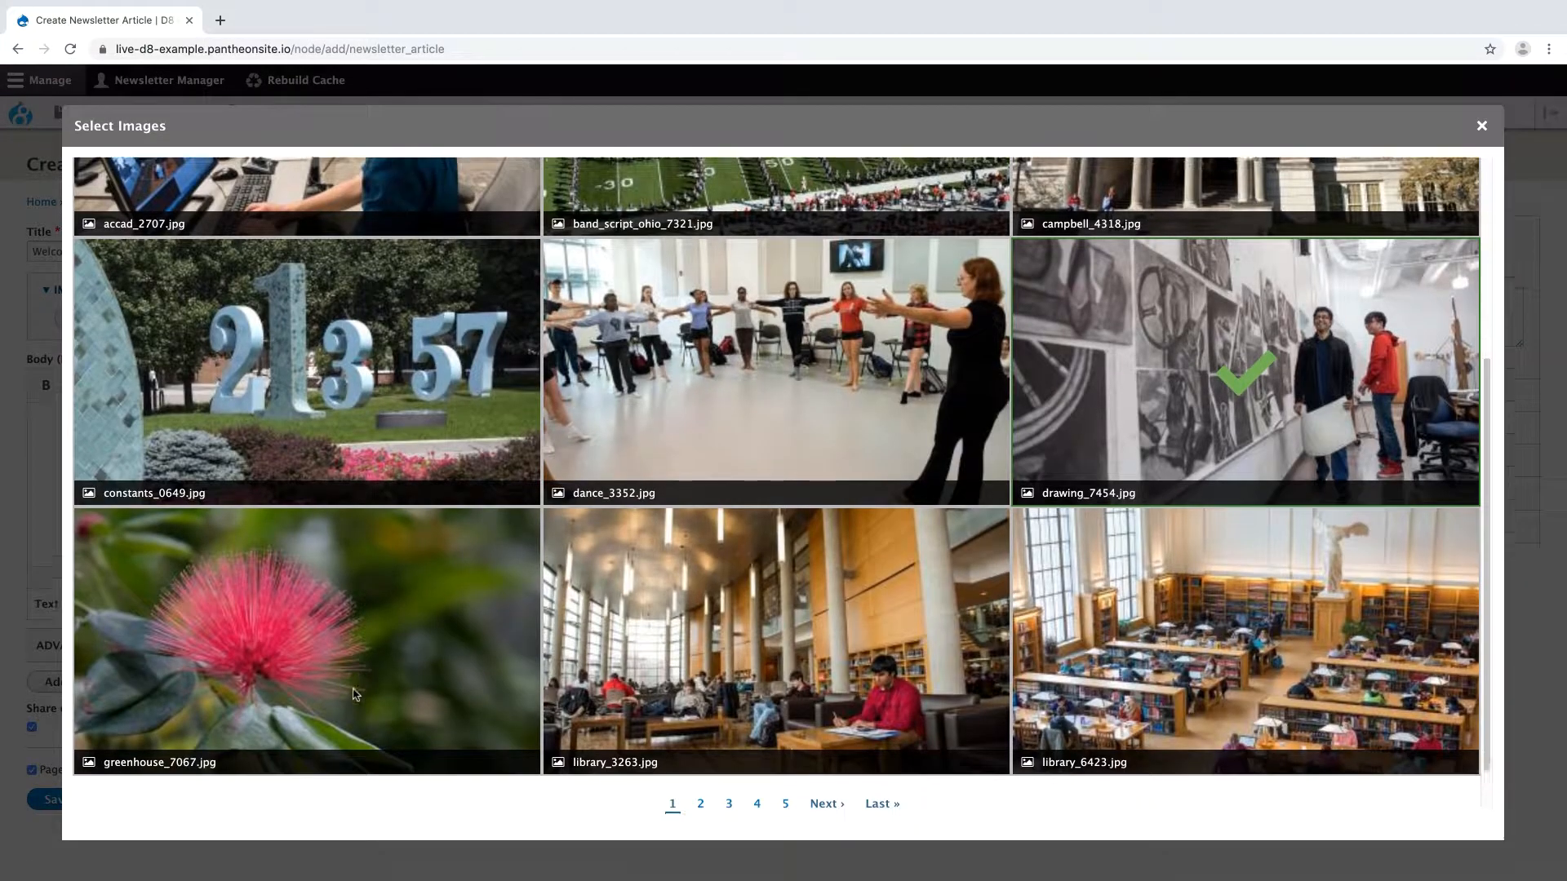
pyautogui.click(168, 796)
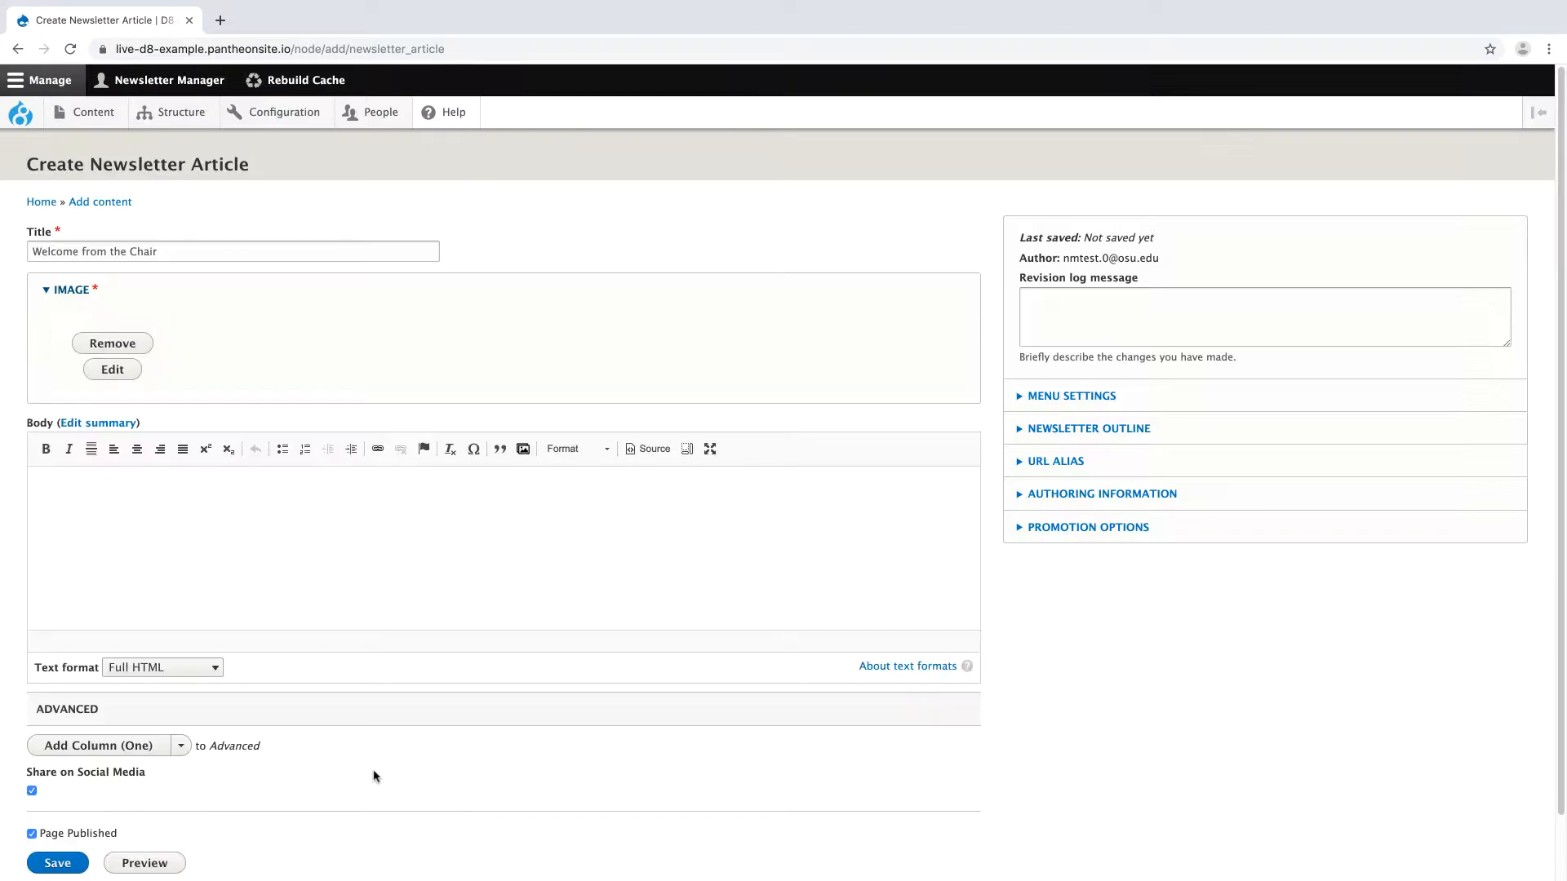
# - Enter the article's body text "This is body text! It functions like Word!"
pyautogui.scroll(-3, 385, 723)
pyautogui.click(106, 450)
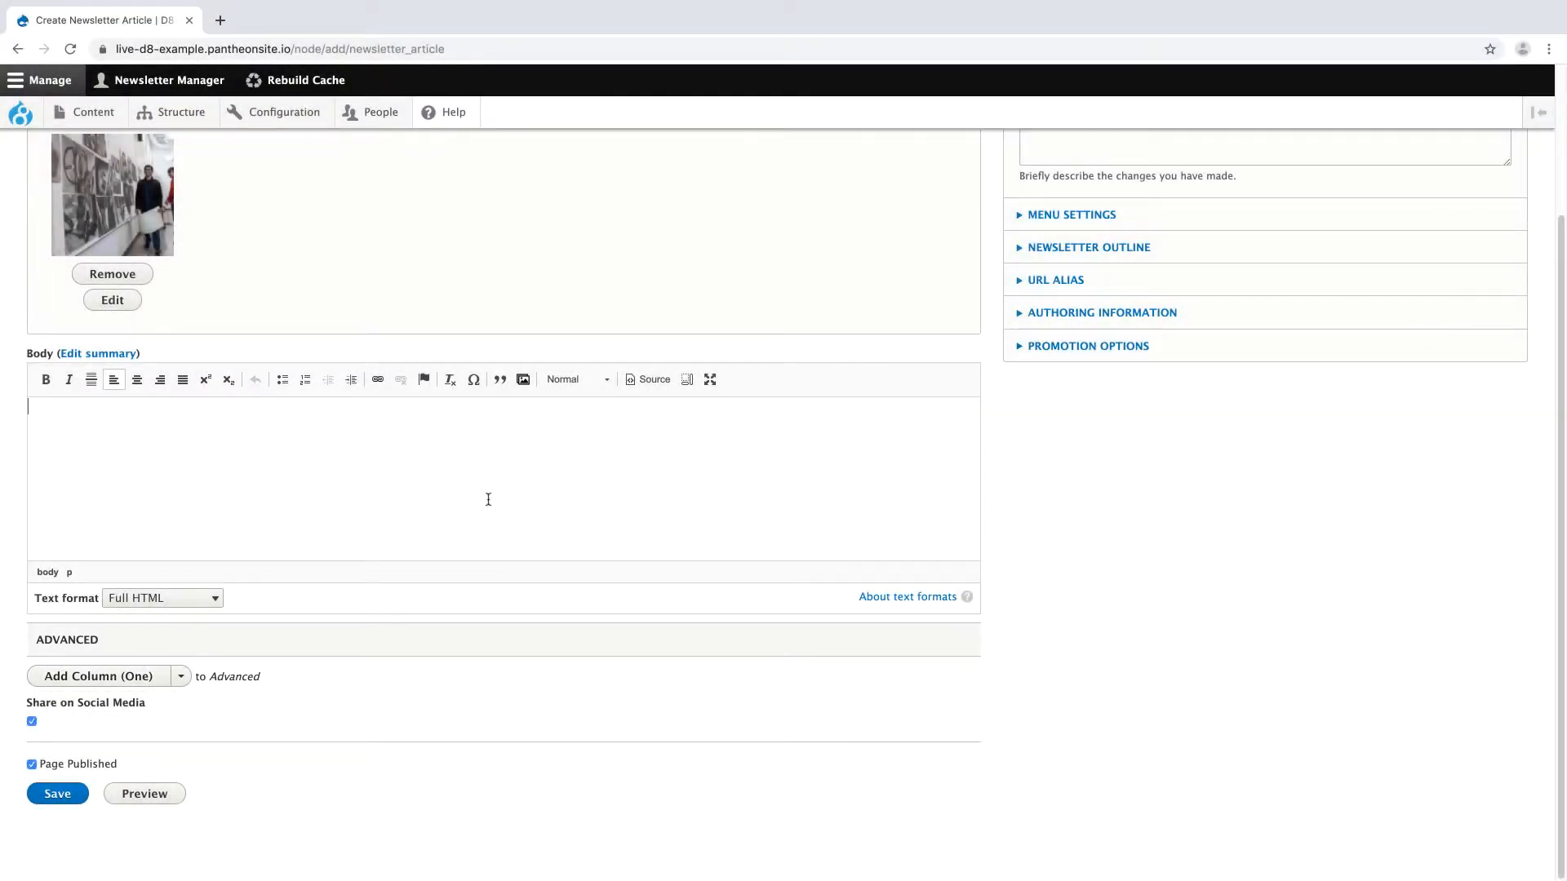
pyautogui.write('This')
pyautogui.write('ctions')
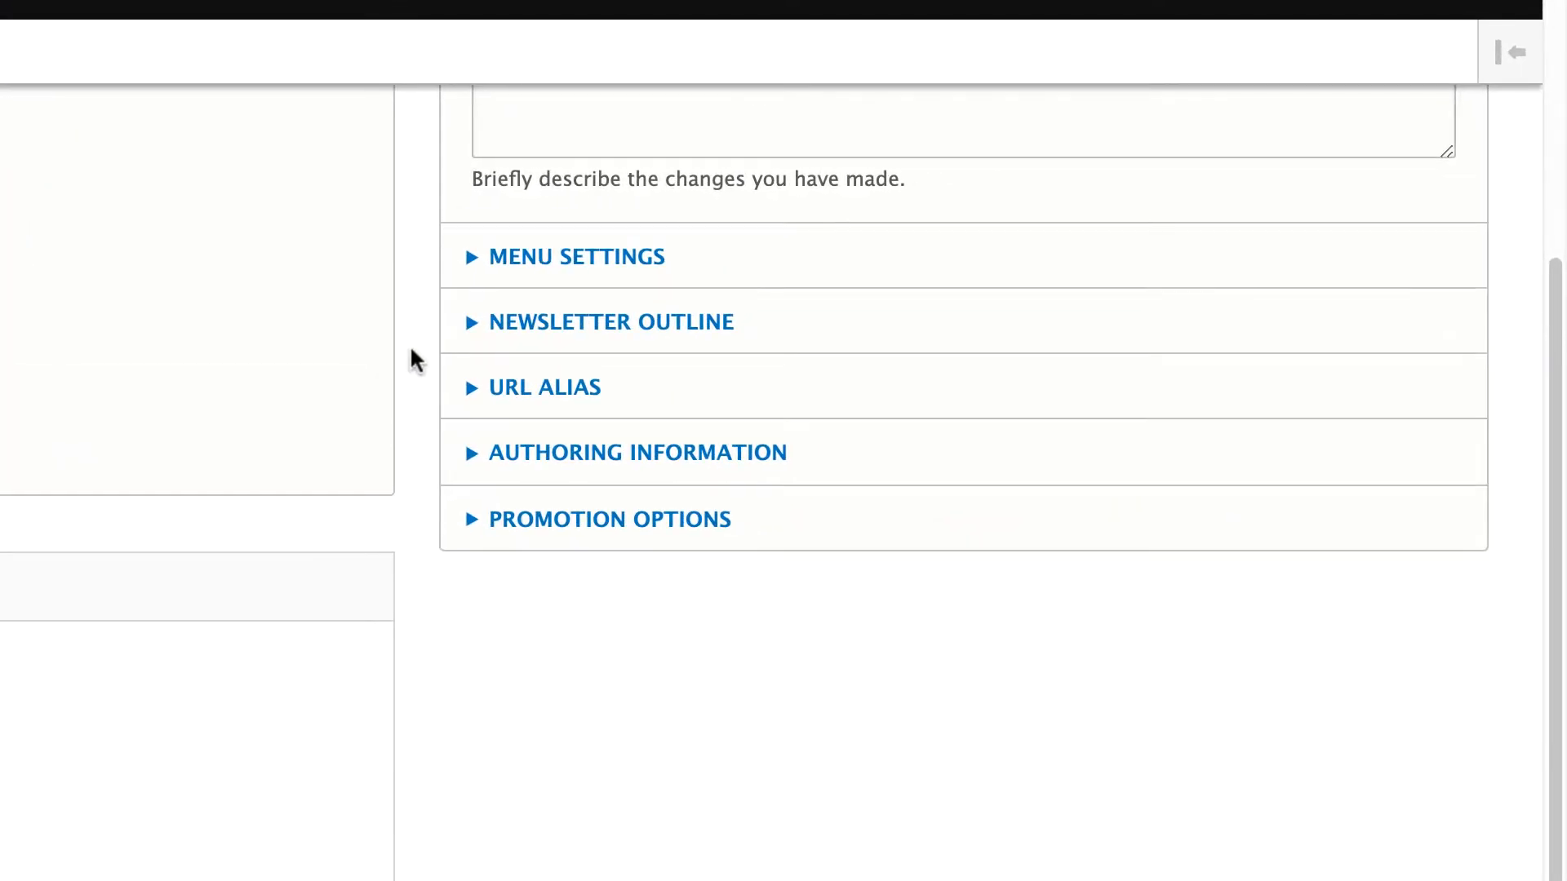
# - Place the article in the Newsletter outline with Spring 2021 as its parent item, and save it
pyautogui.click(505, 331)
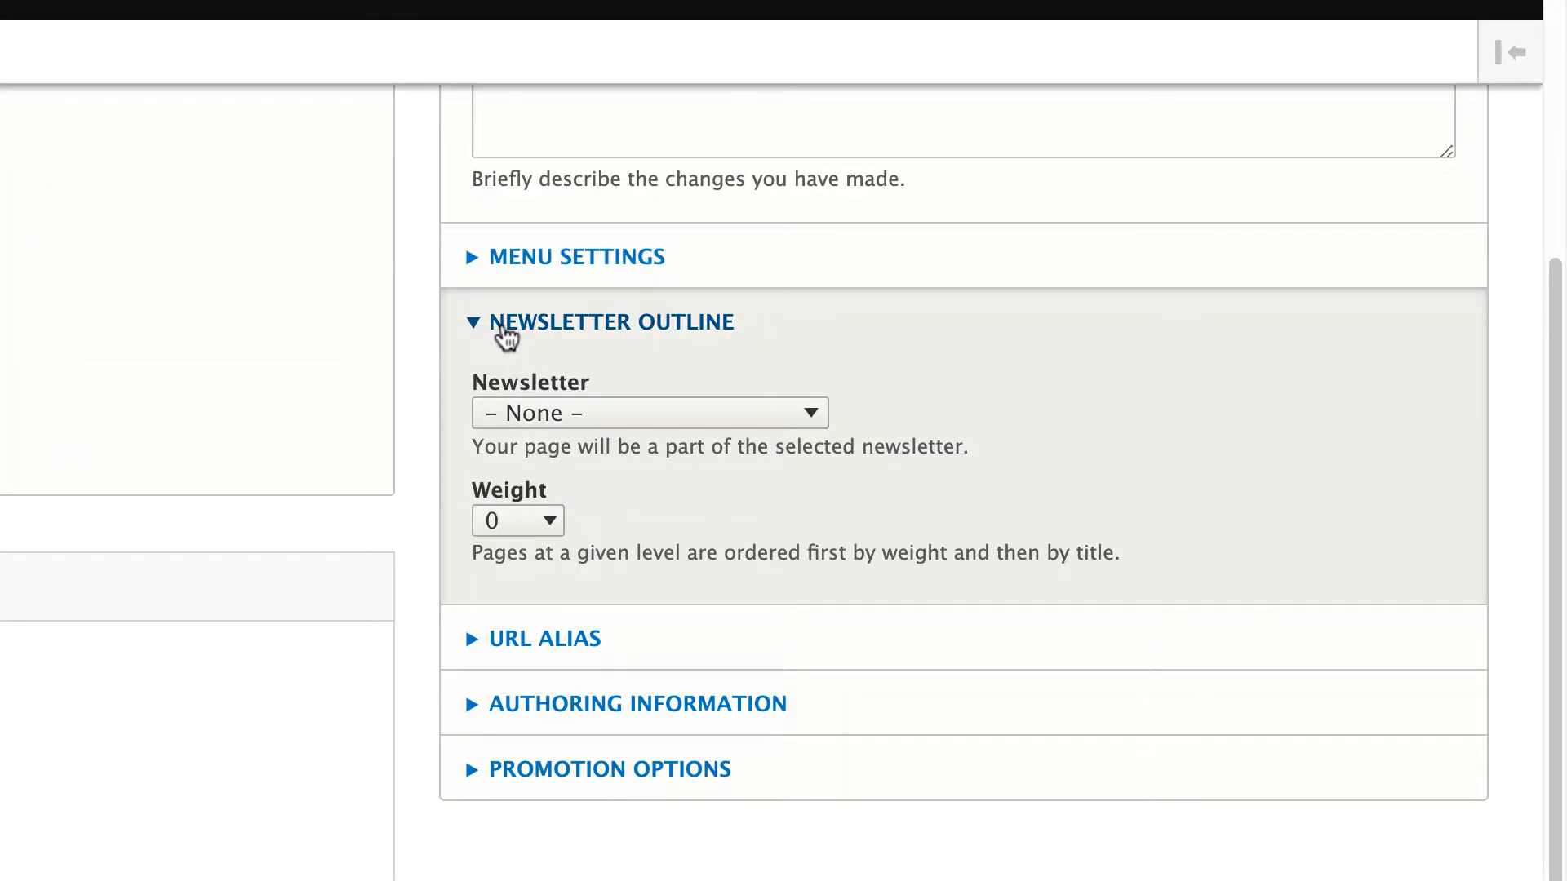
pyautogui.click(513, 412)
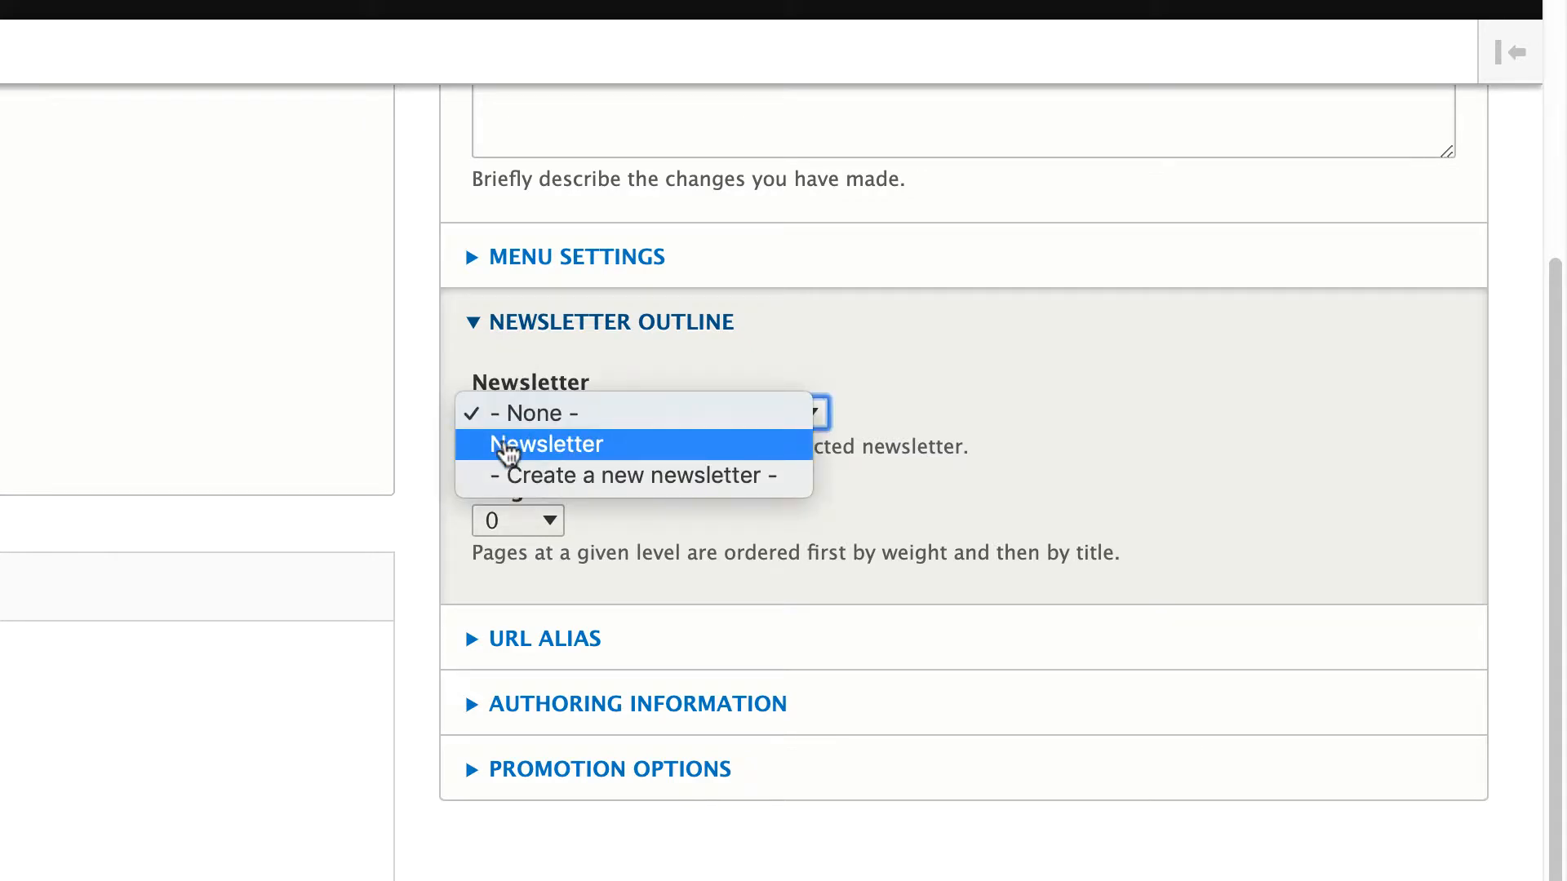
pyautogui.click(547, 447)
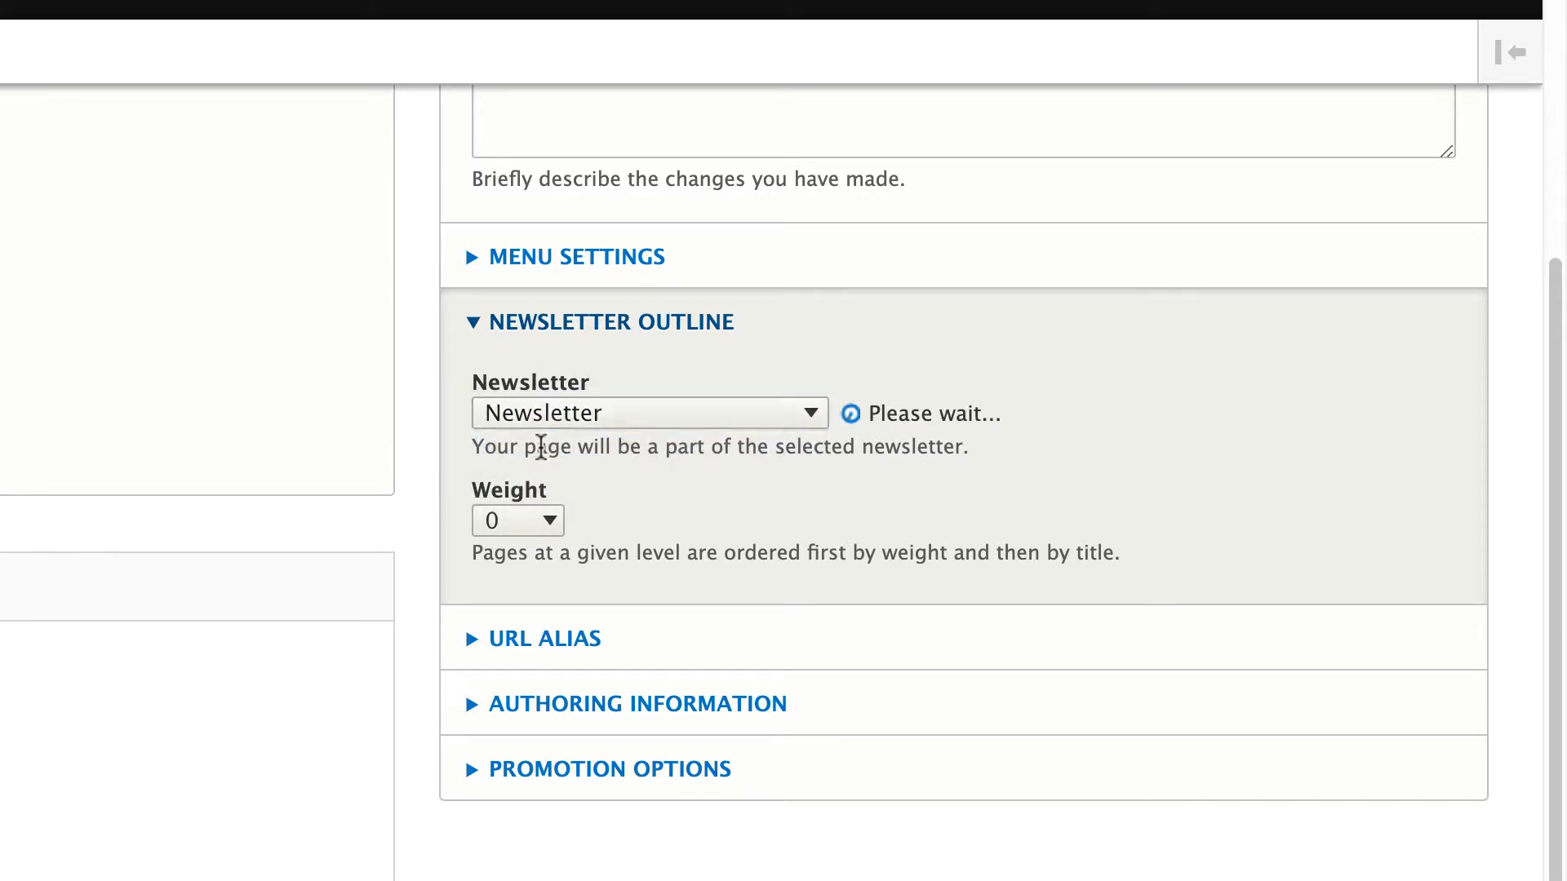
pyautogui.click(529, 521)
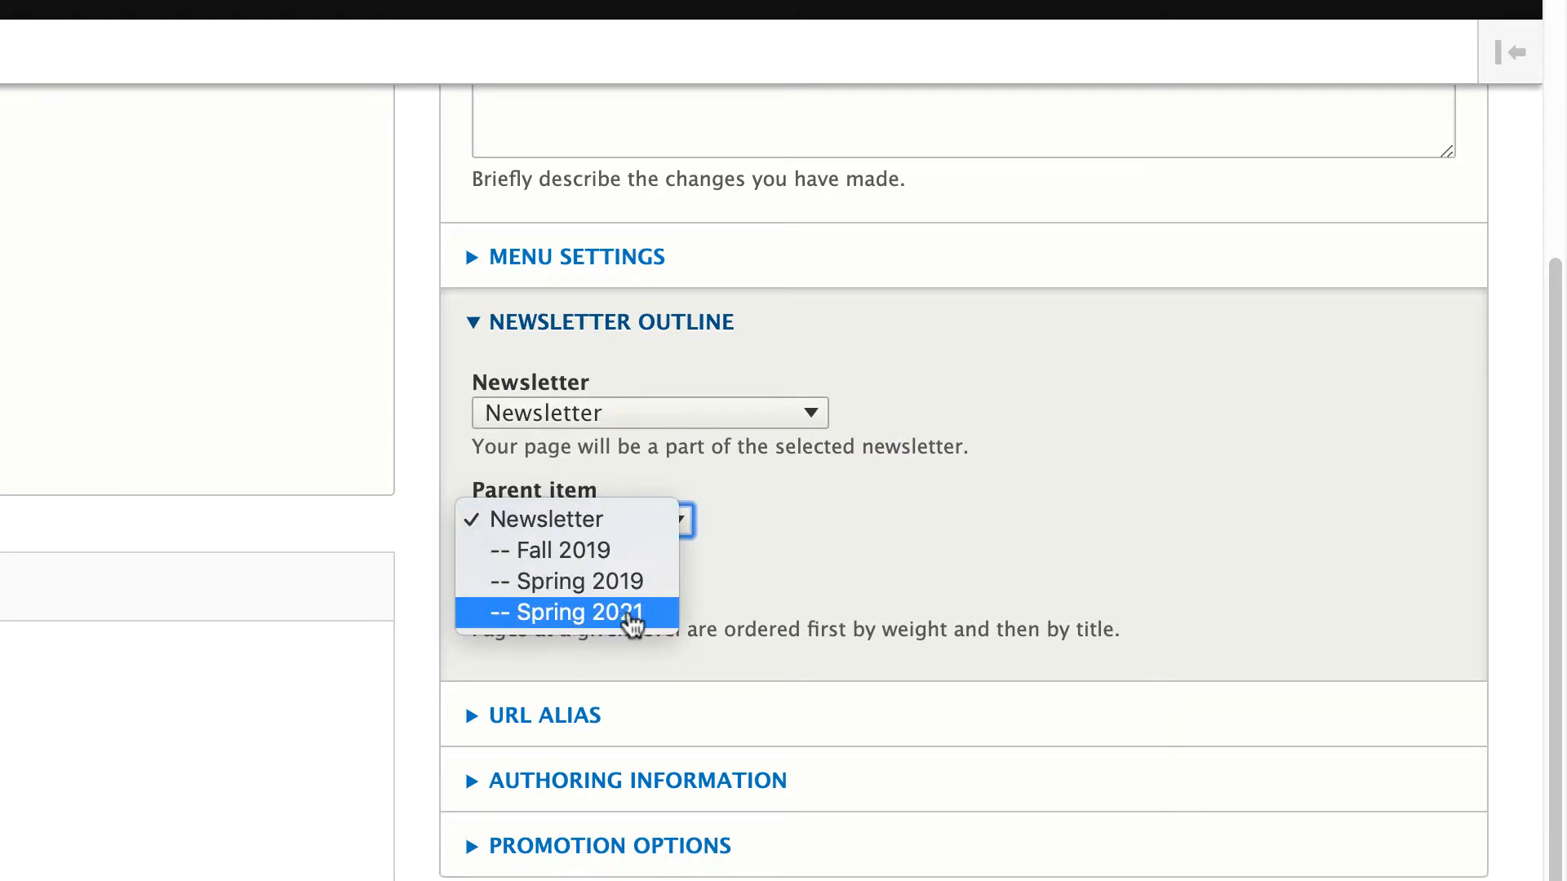
pyautogui.click(634, 613)
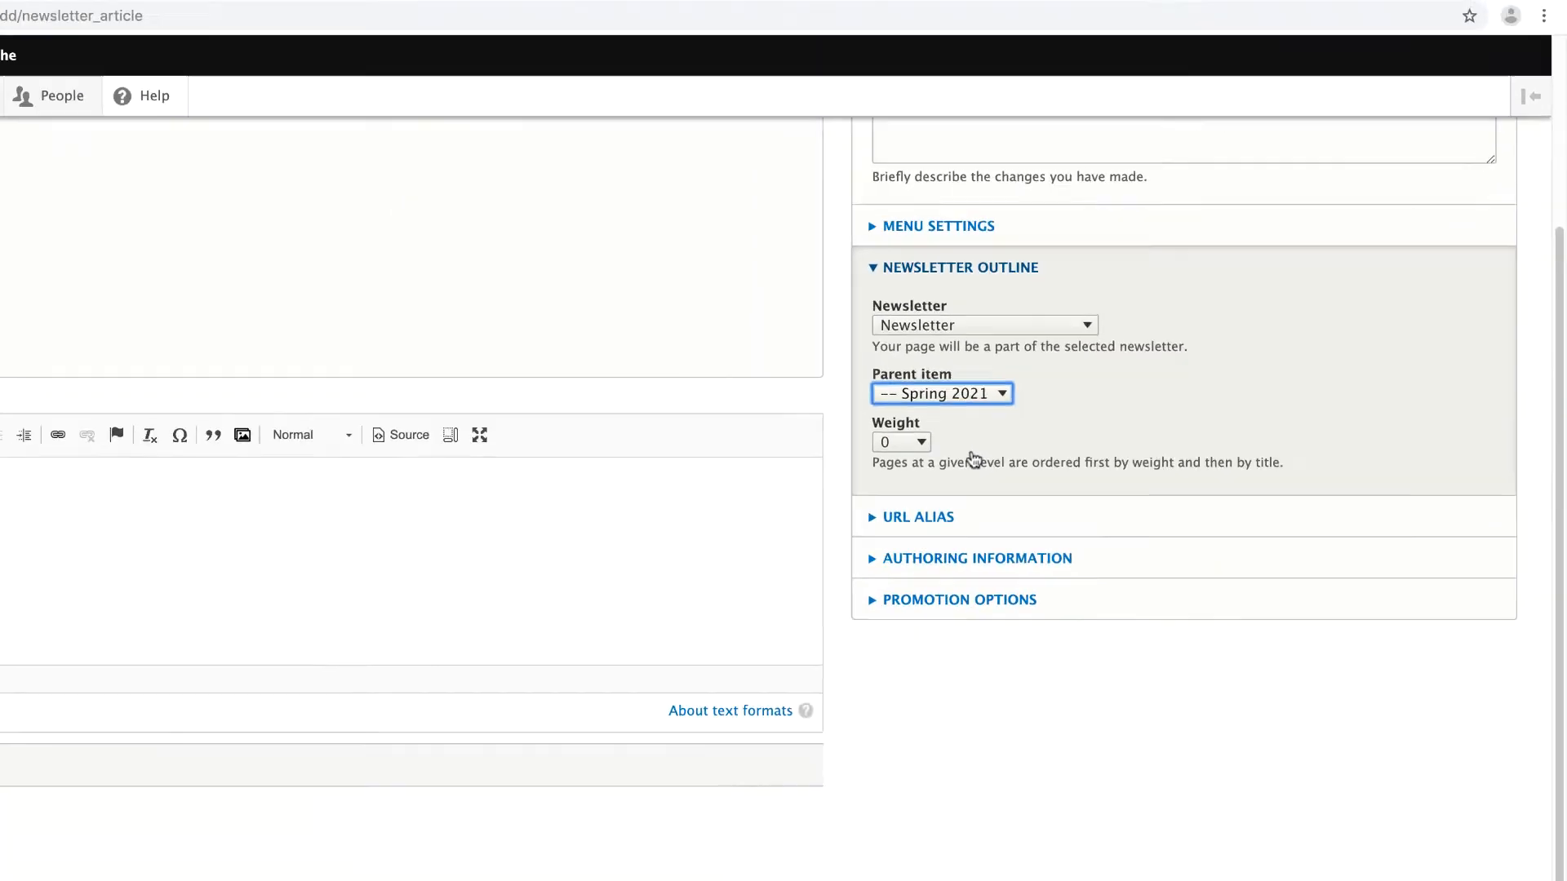
pyautogui.click(72, 796)
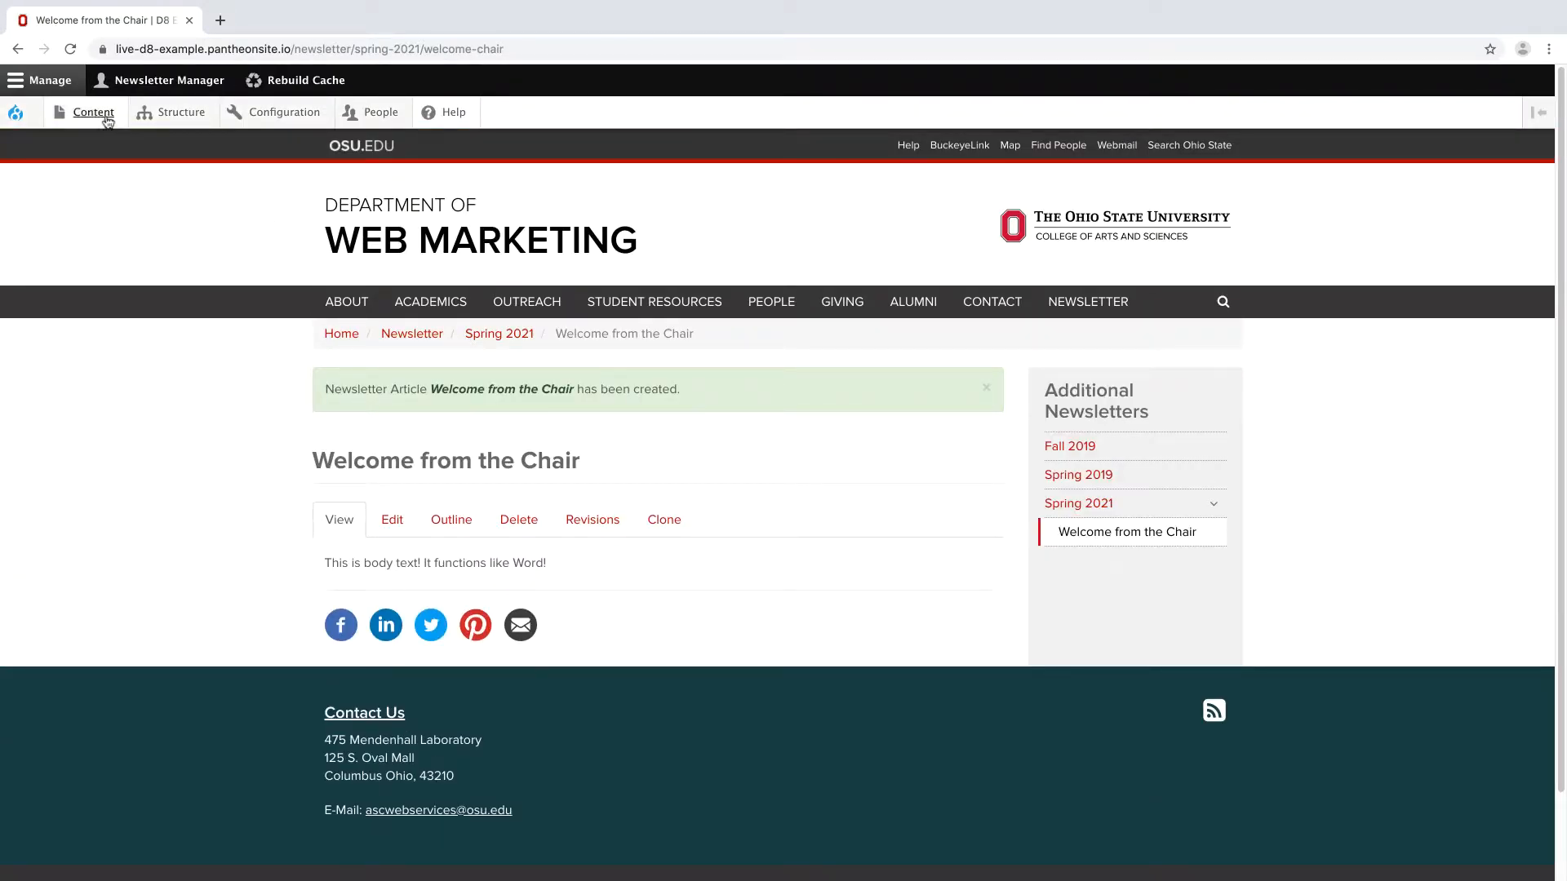
# - Create another Newsletter Article titled "Test Article"
pyautogui.moveTo(94, 114)
pyautogui.moveTo(111, 149)
pyautogui.click(293, 274)
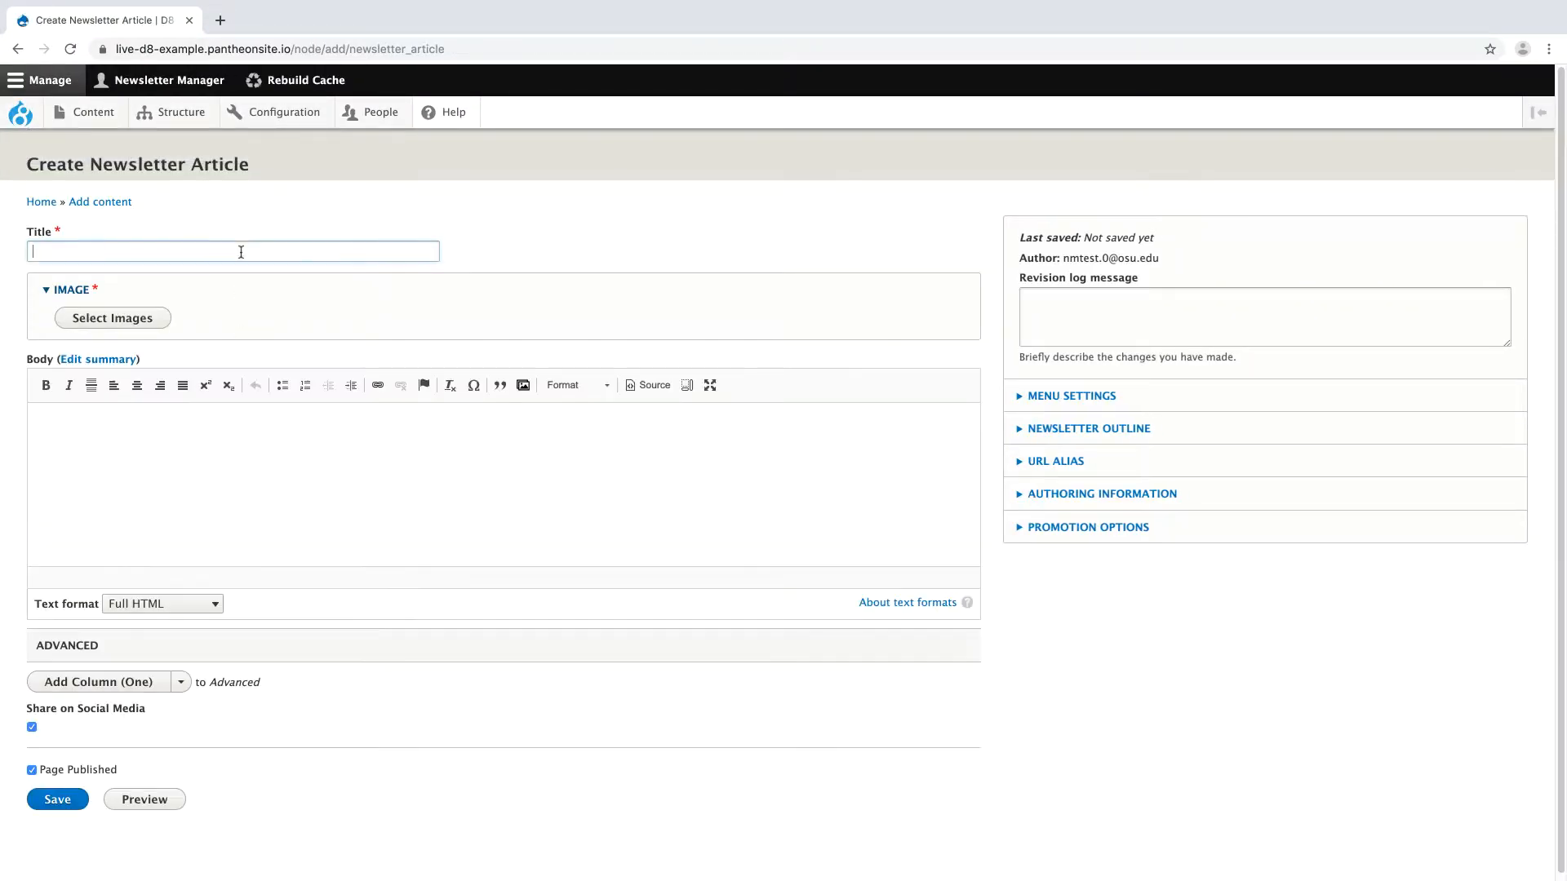
pyautogui.click(241, 251)
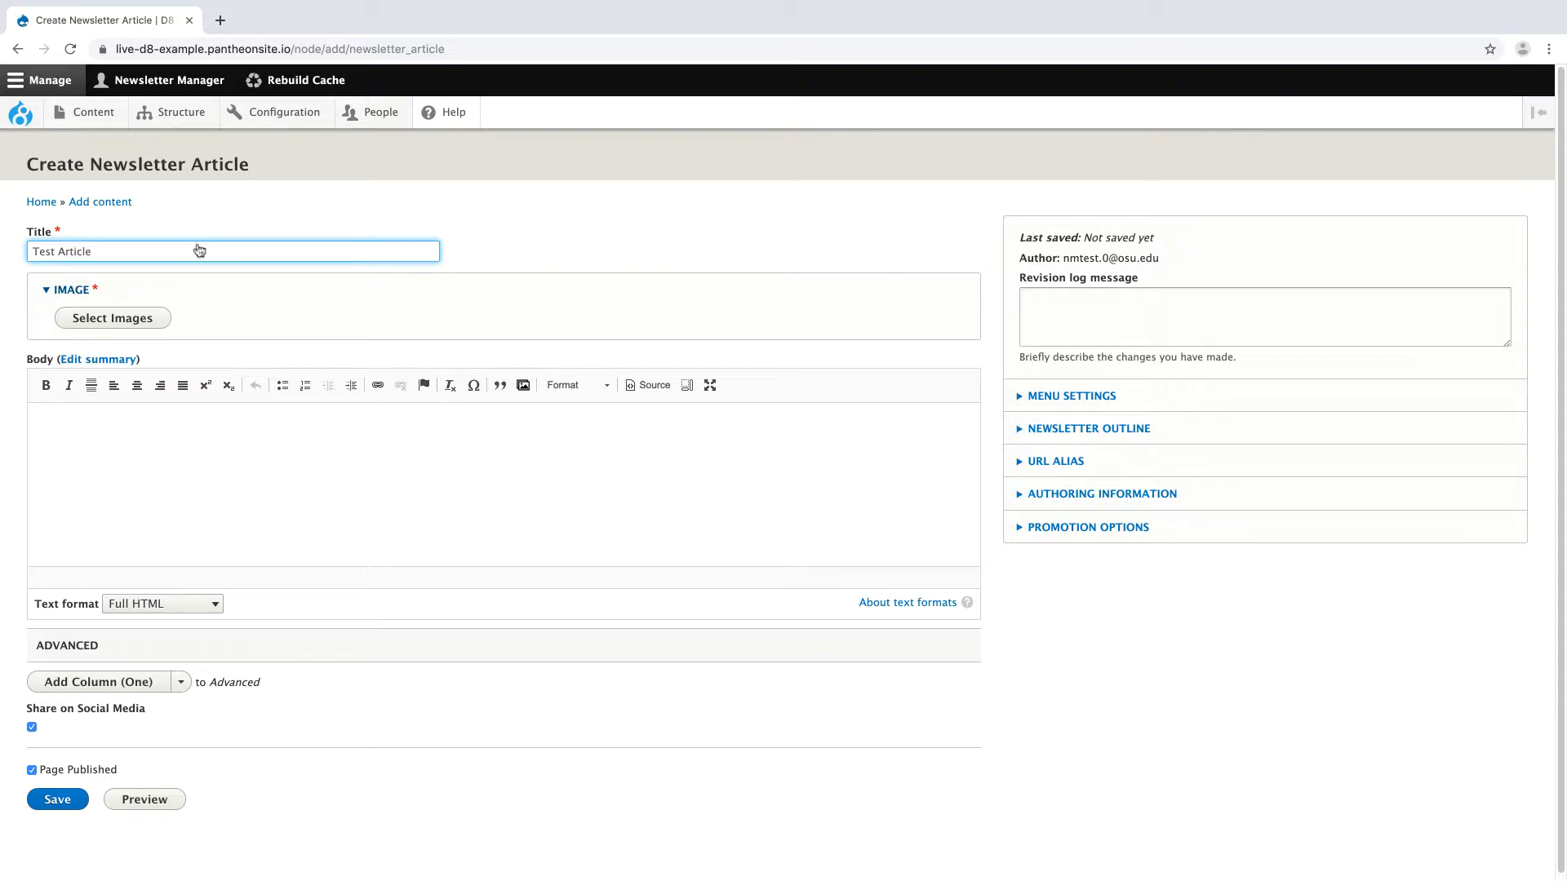
# - Attach the stock image band_script_ohio_7321.jpg and enter "Body text!" as the article's body
pyautogui.click(133, 318)
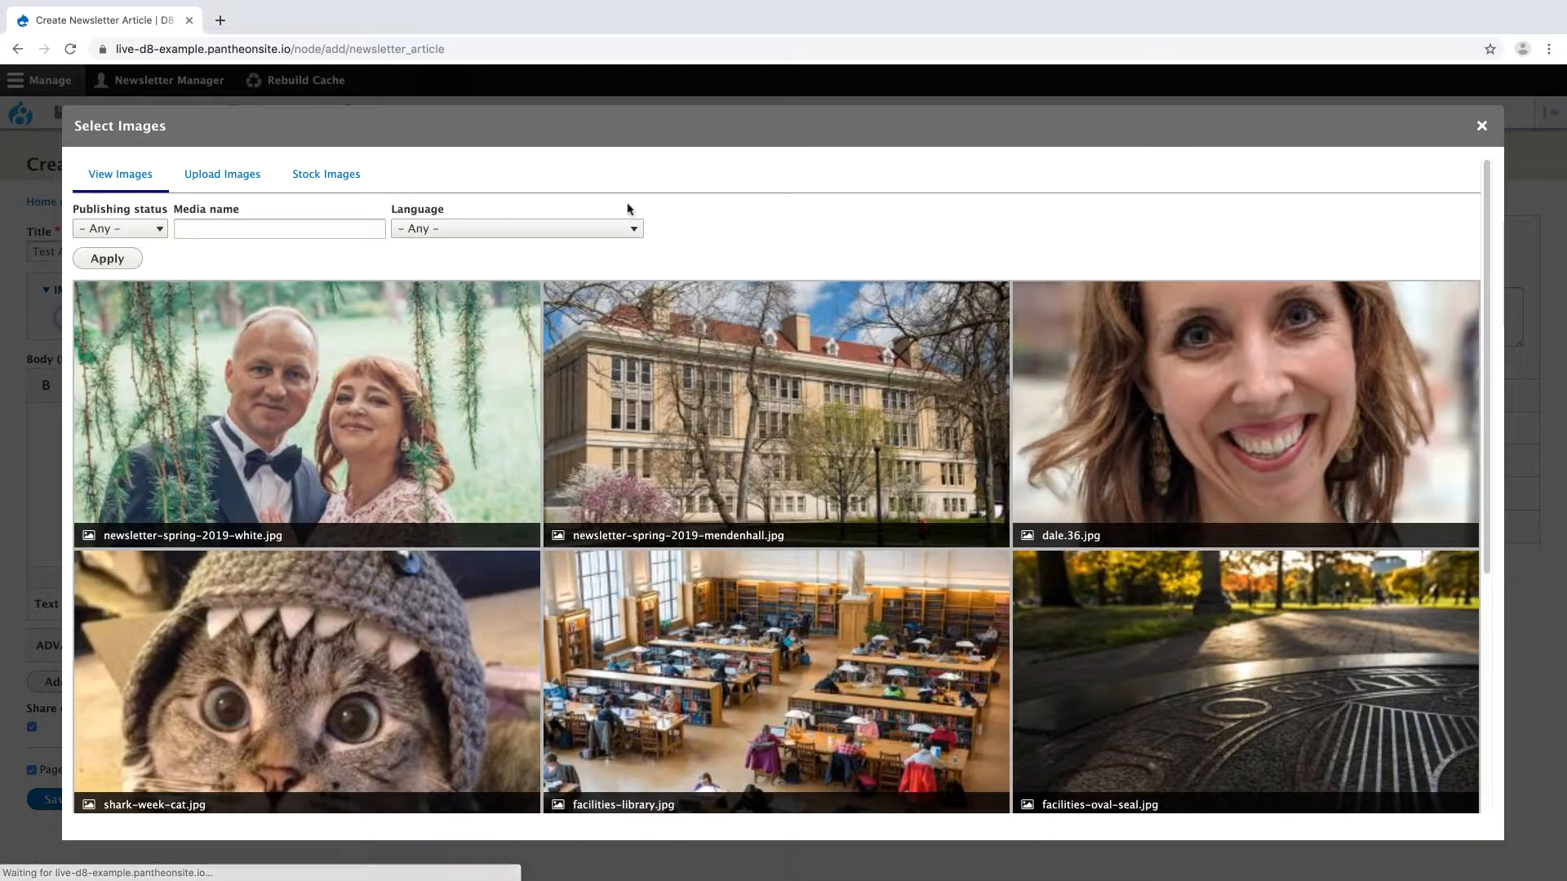
pyautogui.click(328, 174)
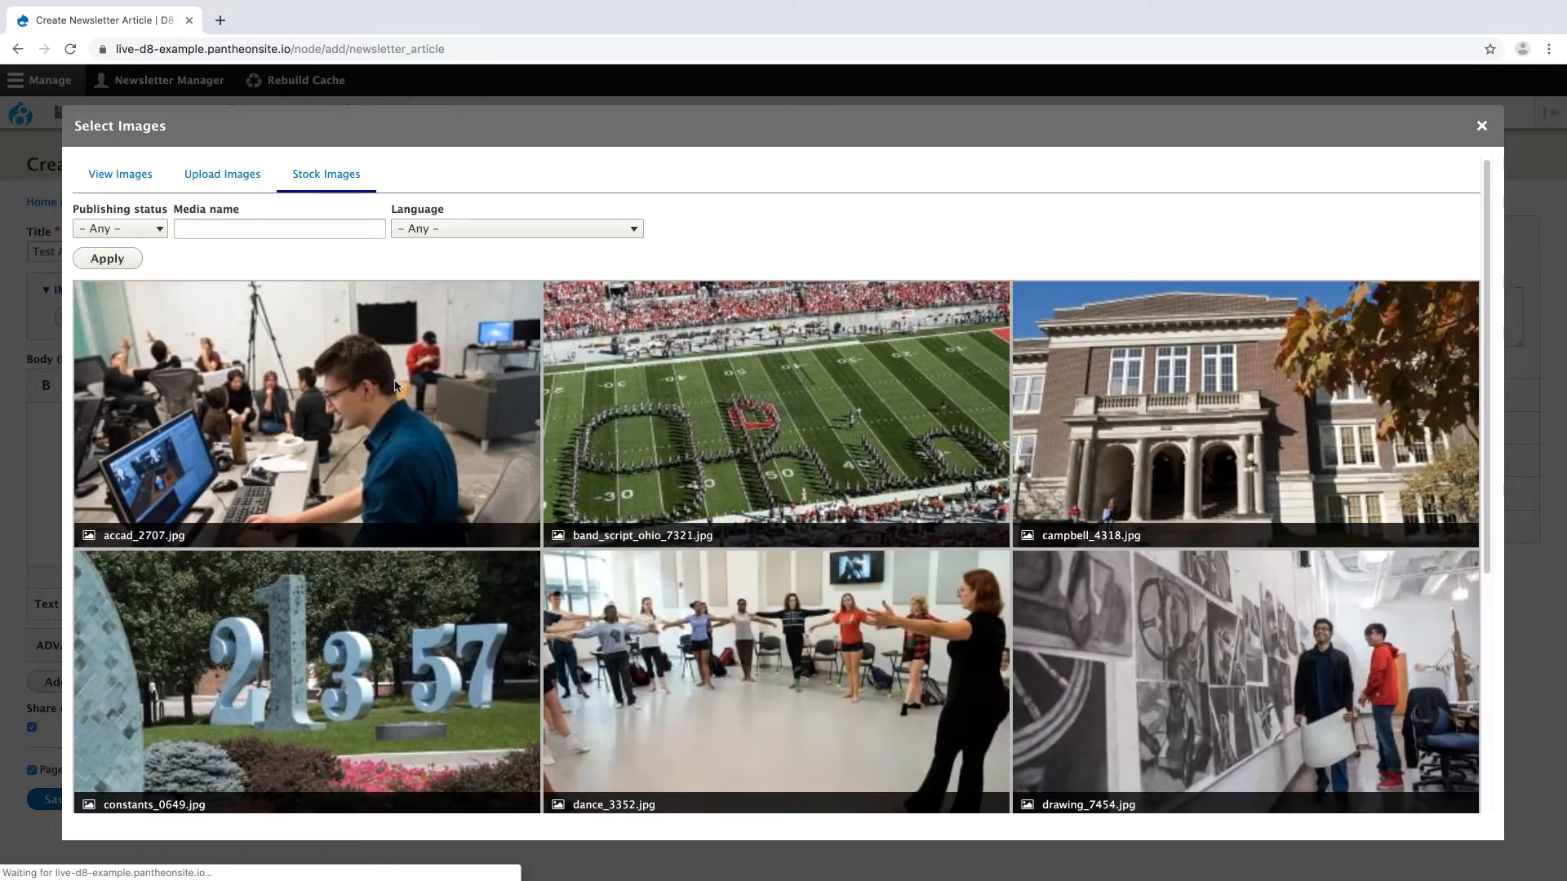
pyautogui.scroll(-5, 179, 778)
pyautogui.click(178, 789)
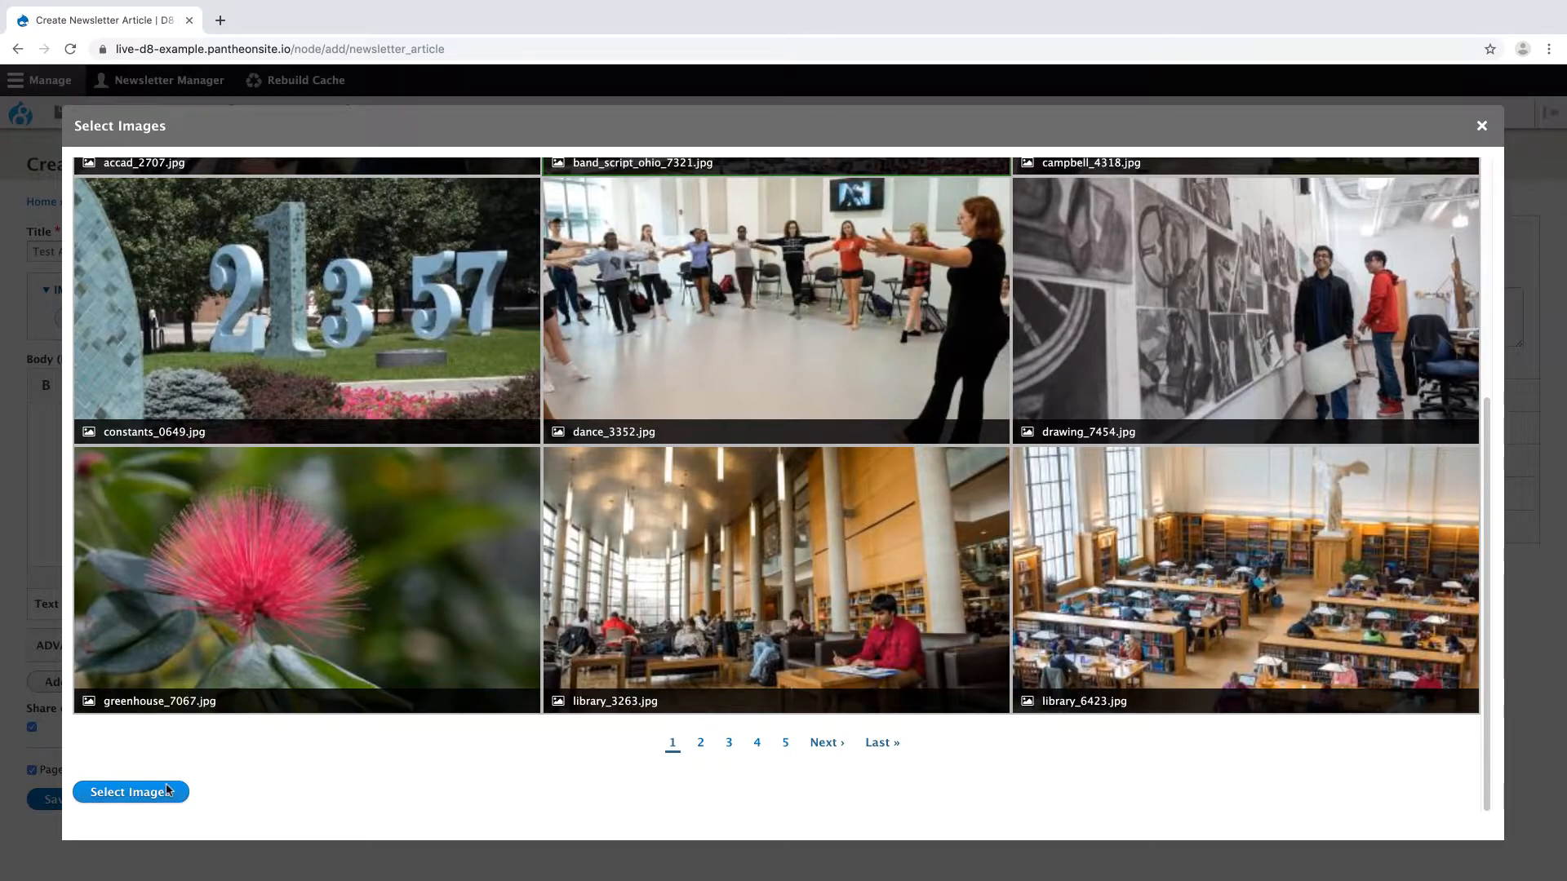
pyautogui.write('Body text!')
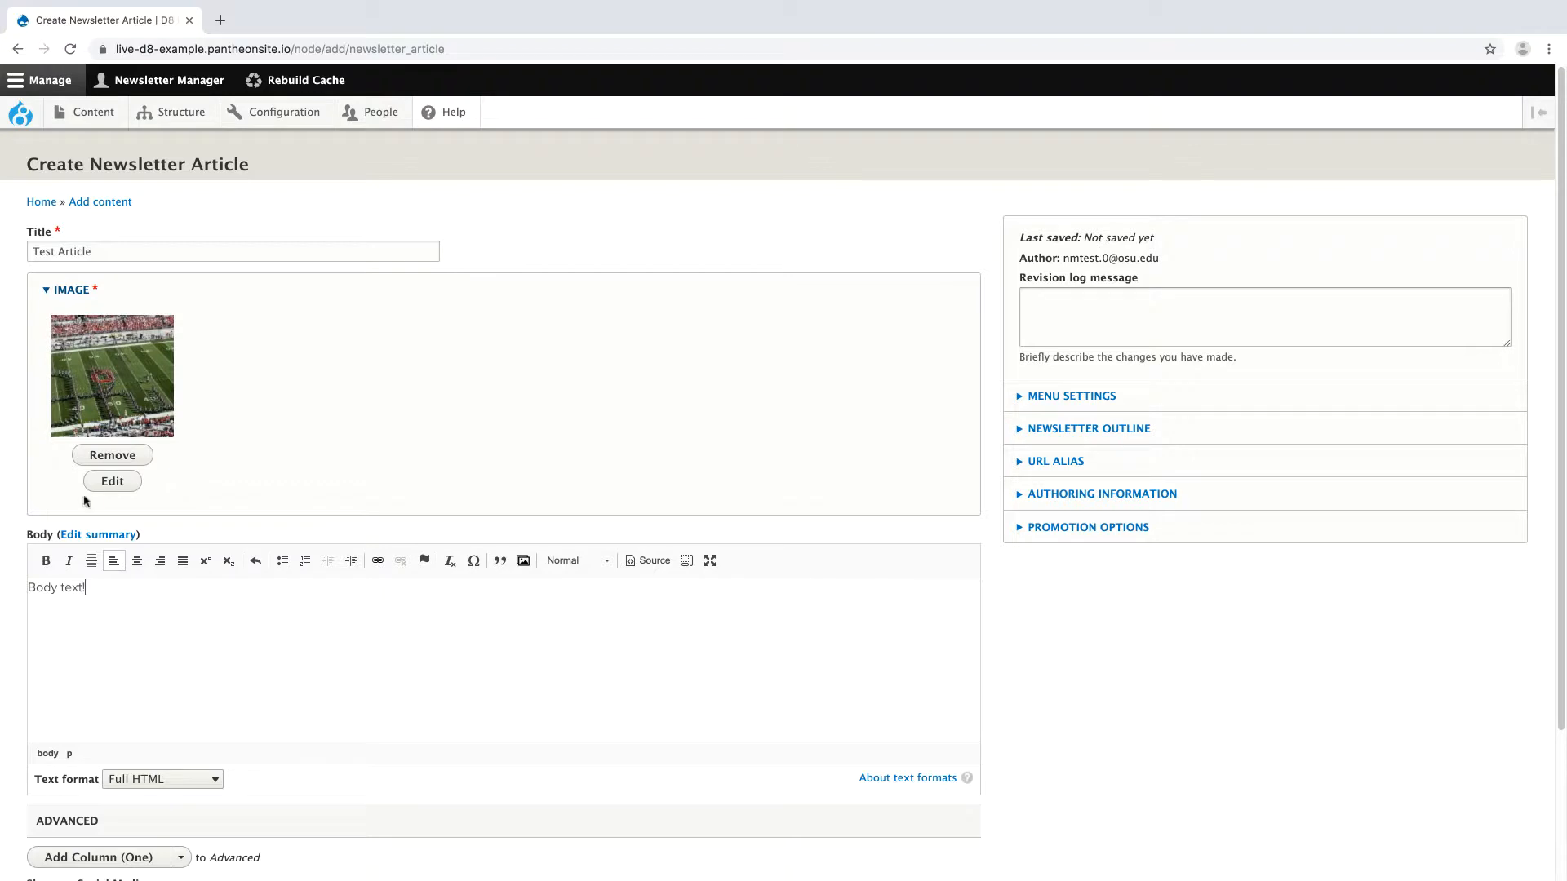
# - Assign Test Article to the Newsletter outline under the parent item Spring 2021 and save it
pyautogui.click(1087, 435)
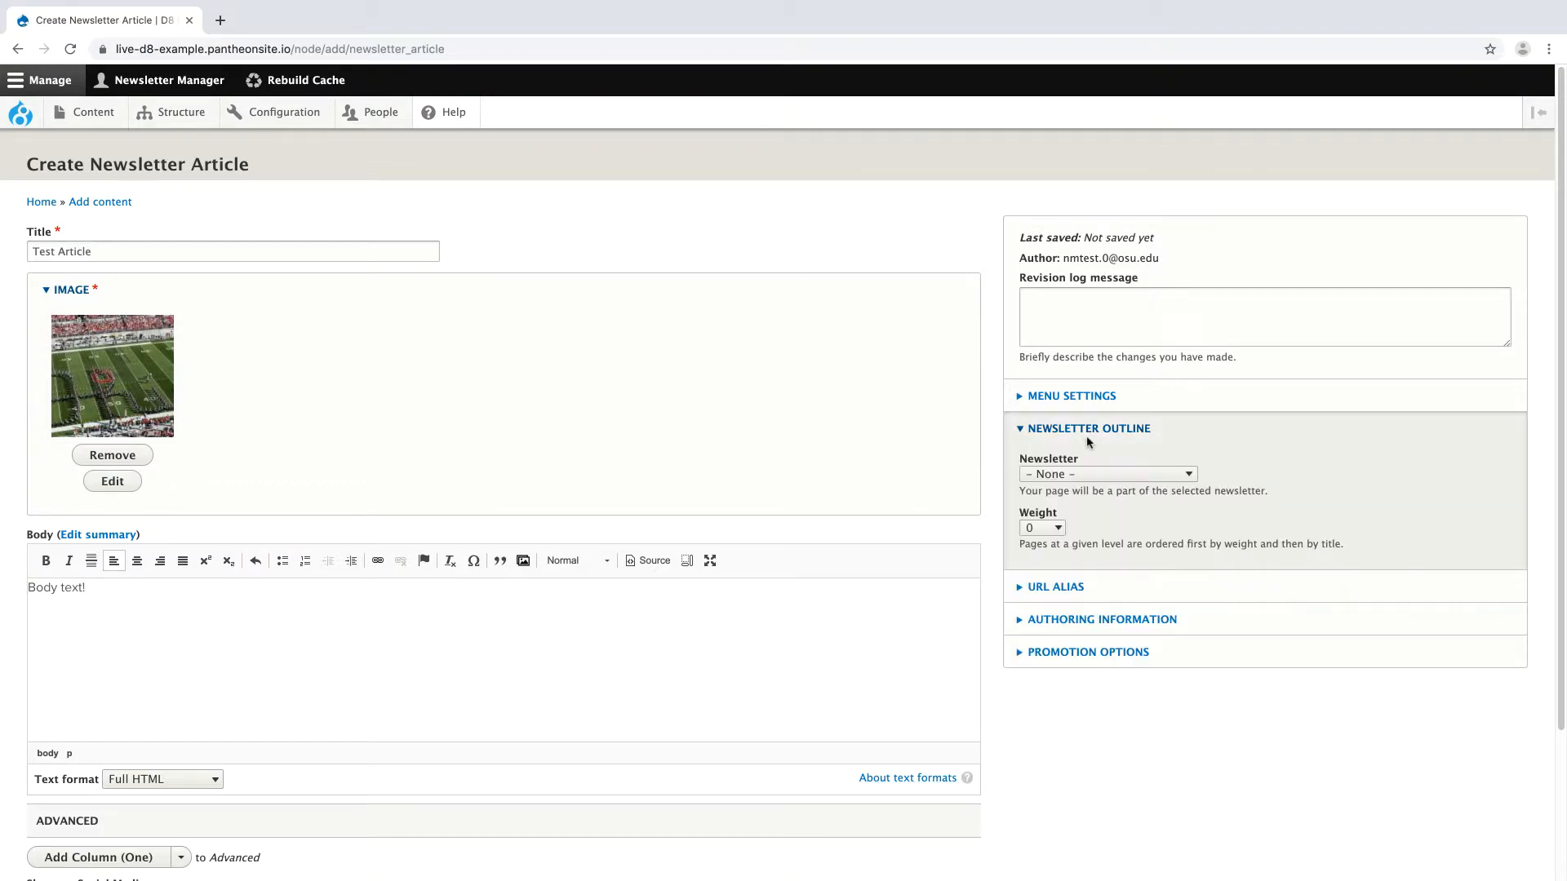
pyautogui.click(1088, 473)
pyautogui.click(1084, 490)
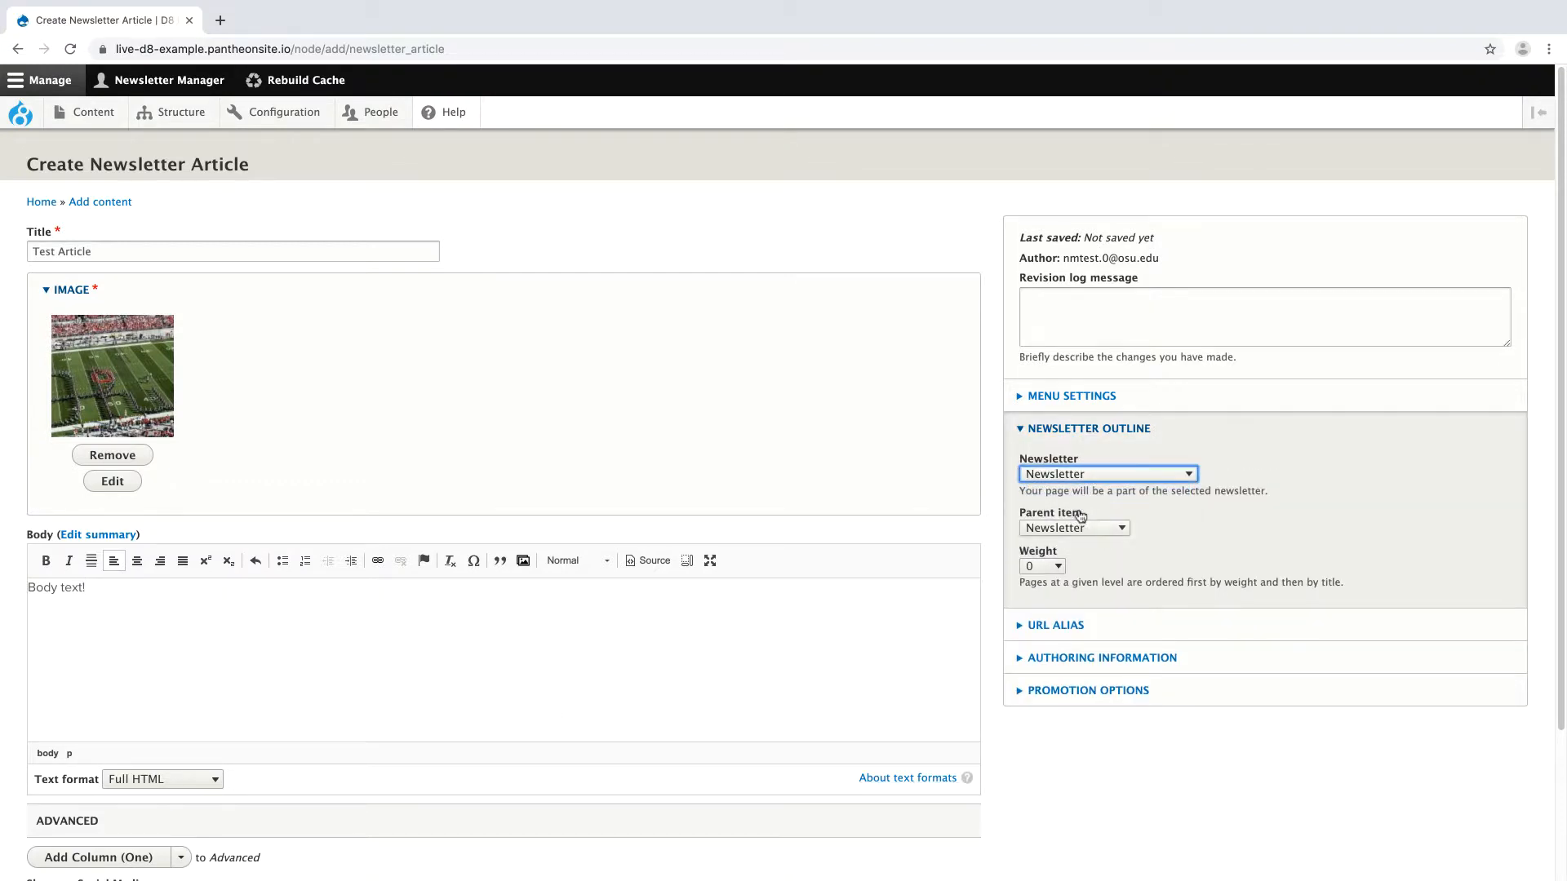
pyautogui.click(1076, 528)
pyautogui.click(1066, 573)
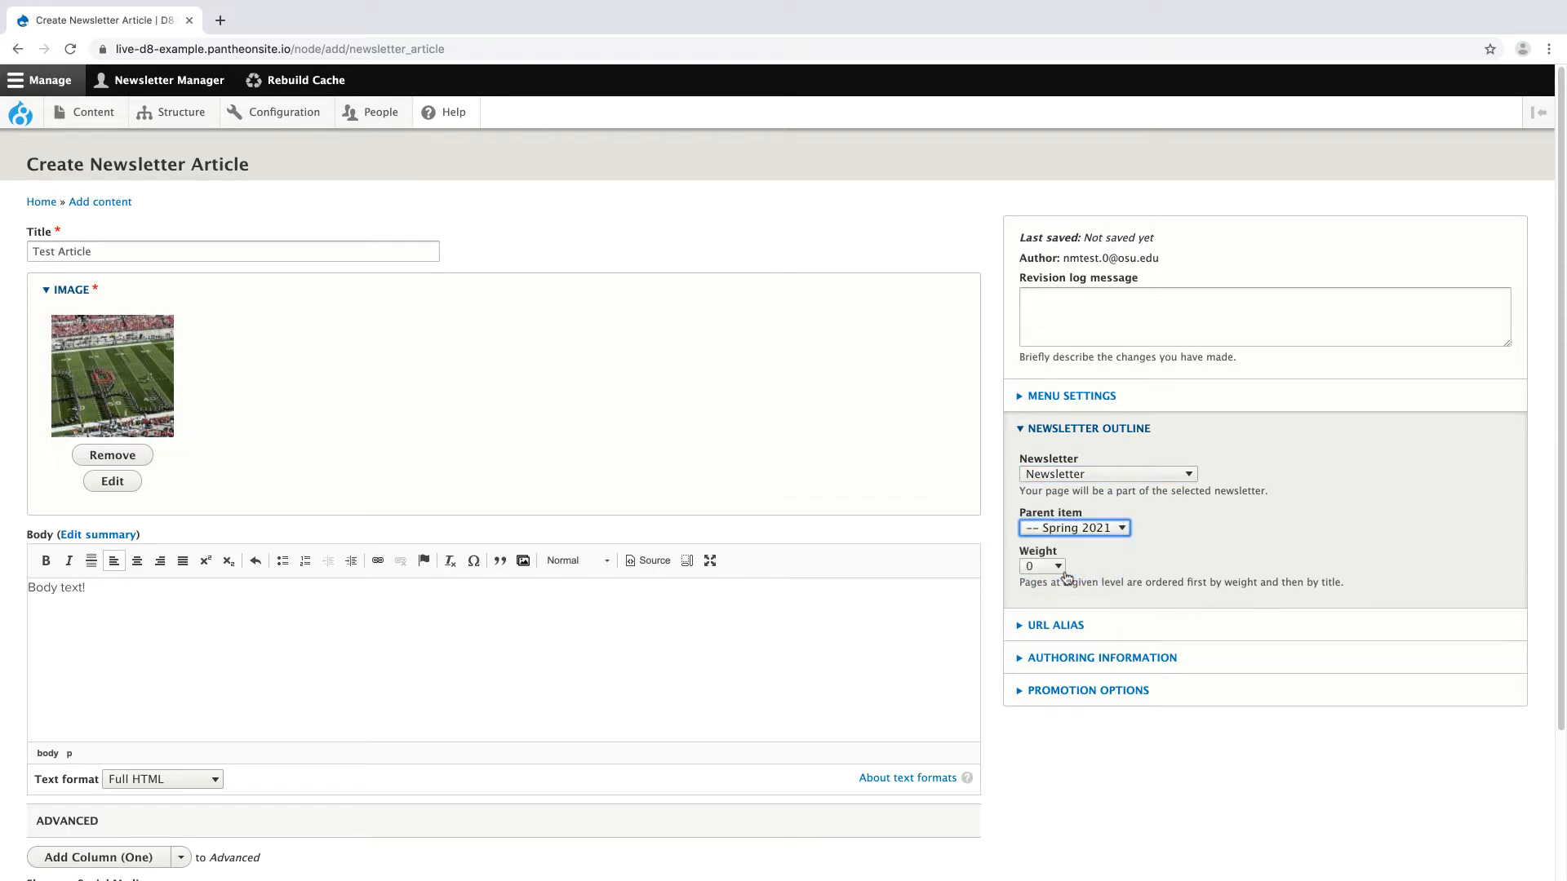
pyautogui.scroll(-3, 1066, 576)
pyautogui.click(70, 805)
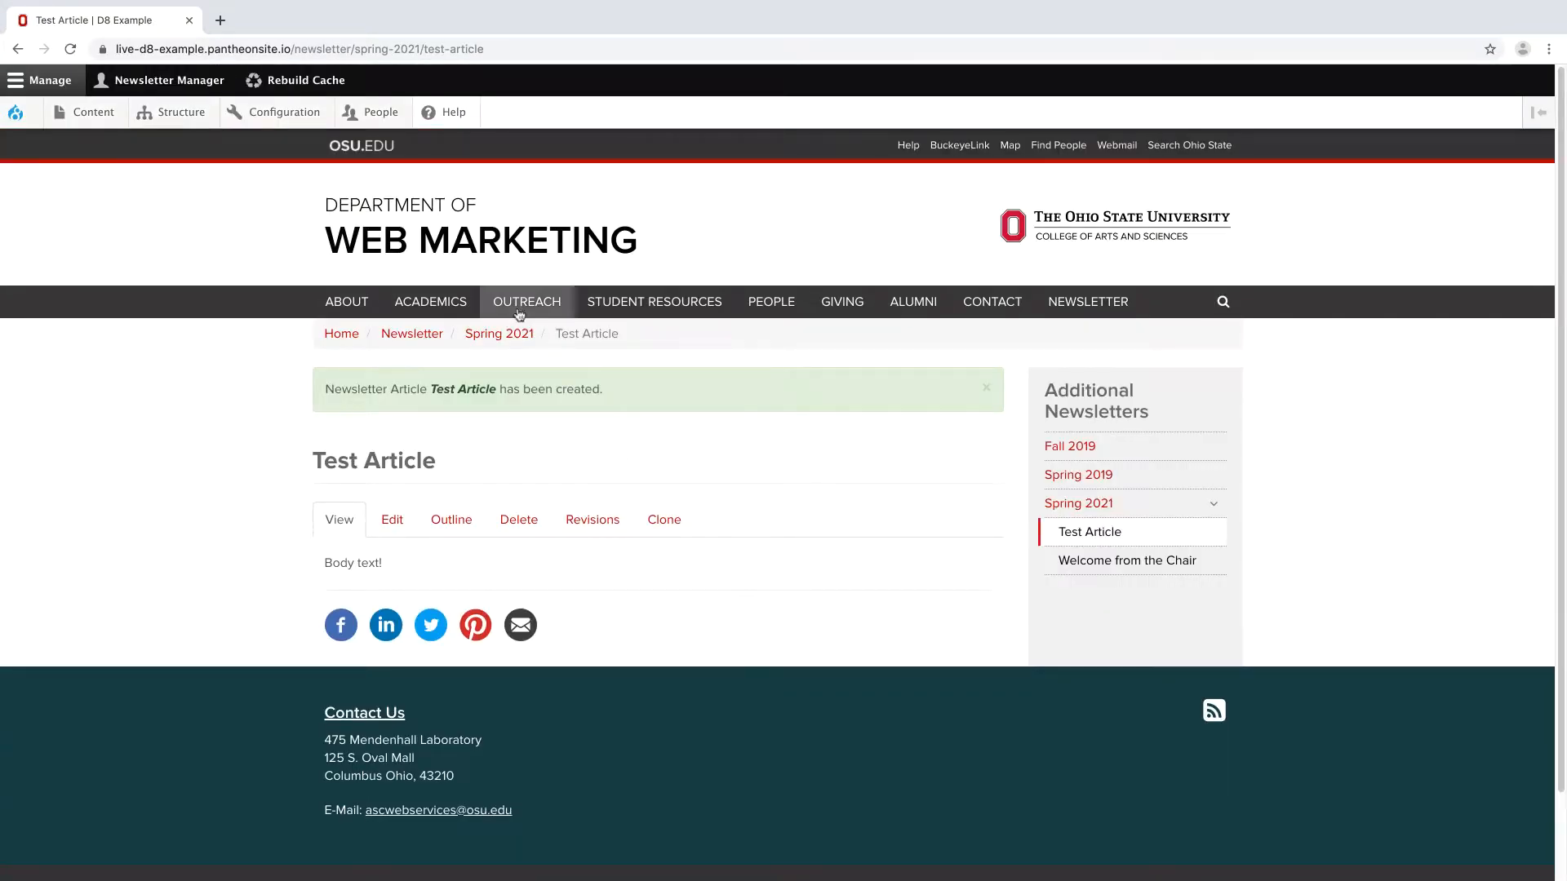
# - Go to the Spring 2021 issue page and open its Test Article for editing
pyautogui.click(498, 333)
pyautogui.scroll(-7, 605, 439)
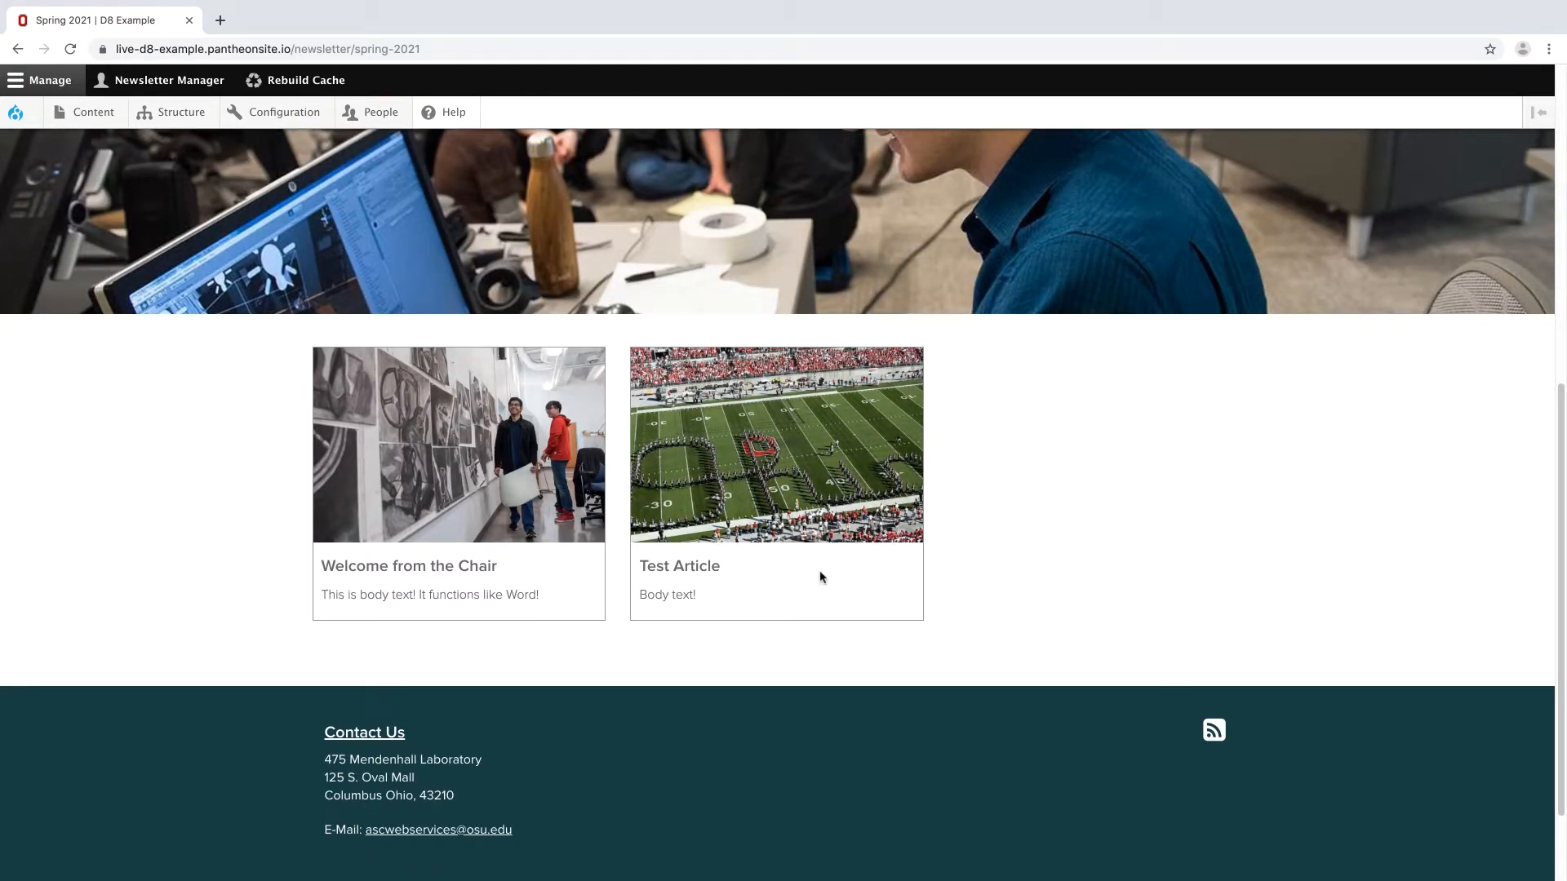
pyautogui.click(793, 493)
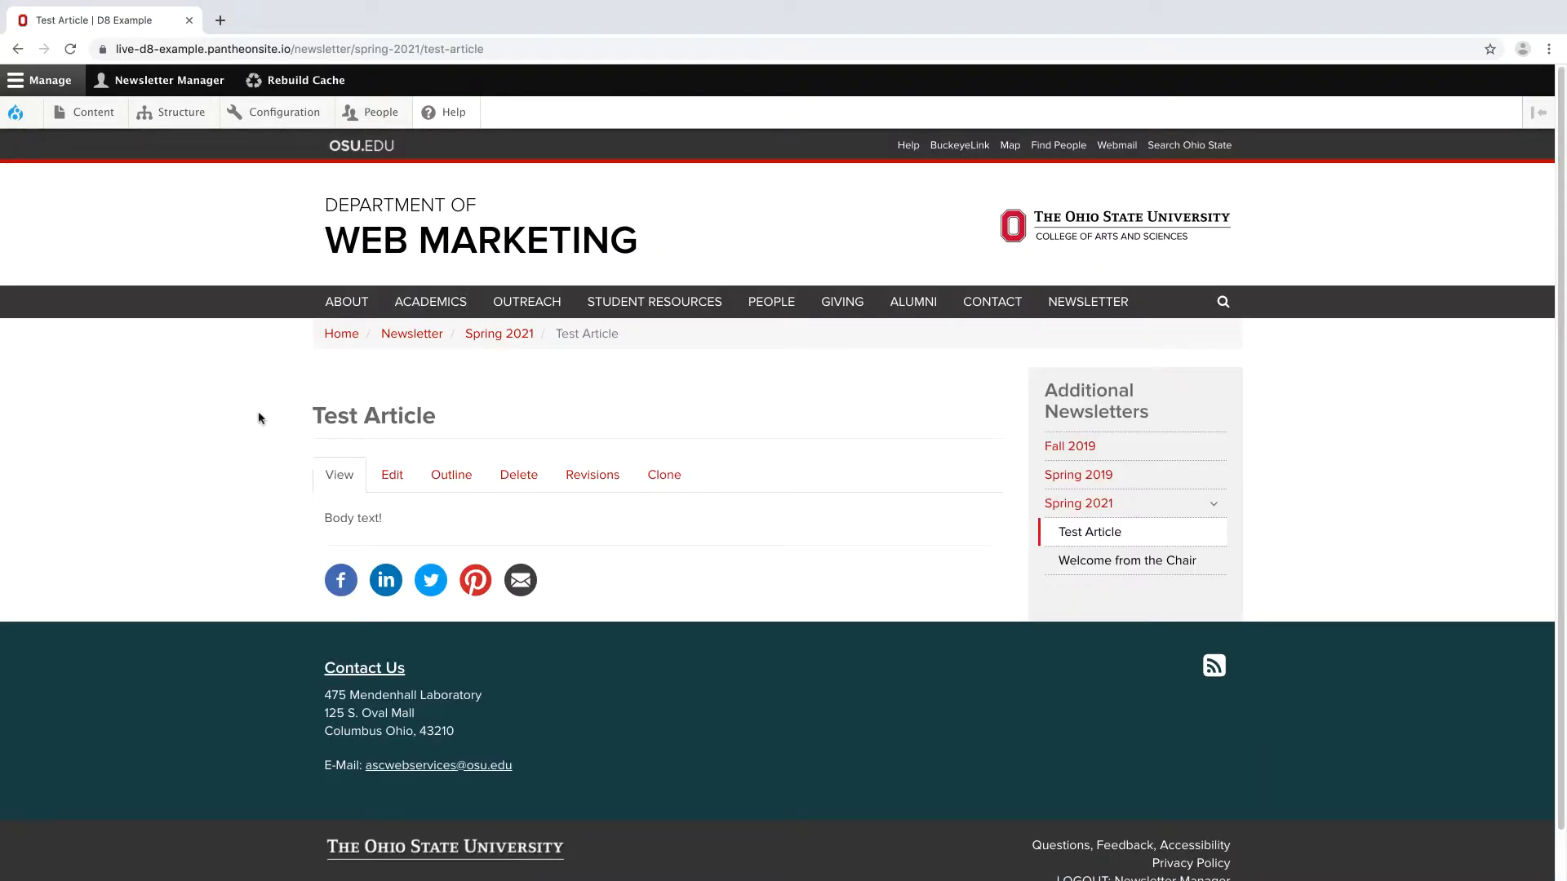
pyautogui.click(392, 476)
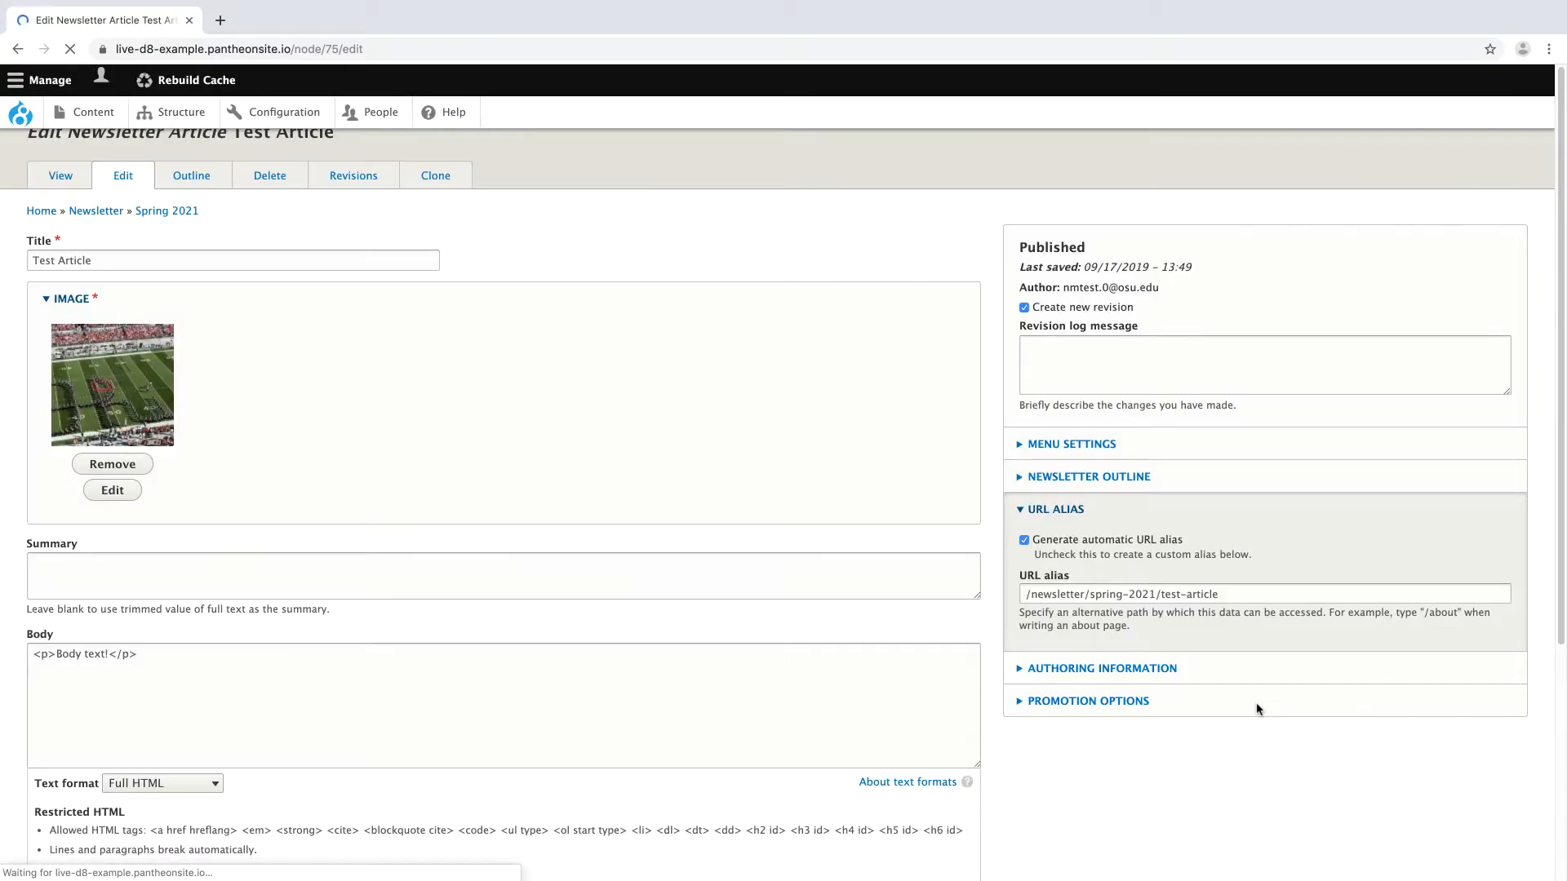
# - Set Test Article's weight in the newsletter outline to -15 and save the article
pyautogui.click(1089, 508)
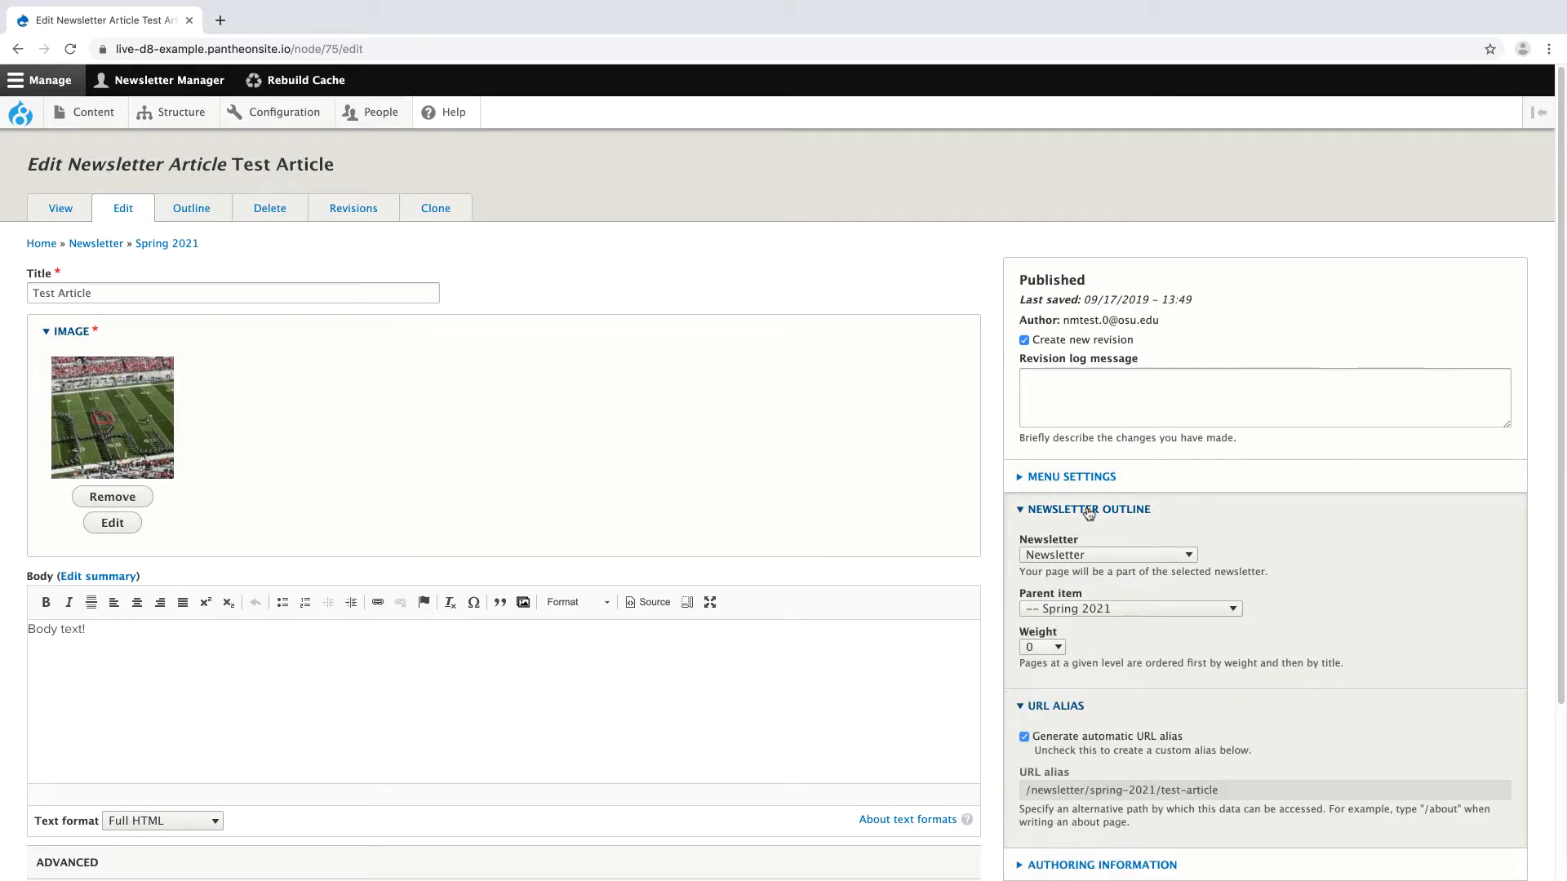
pyautogui.scroll(-3, 1089, 515)
pyautogui.click(1050, 439)
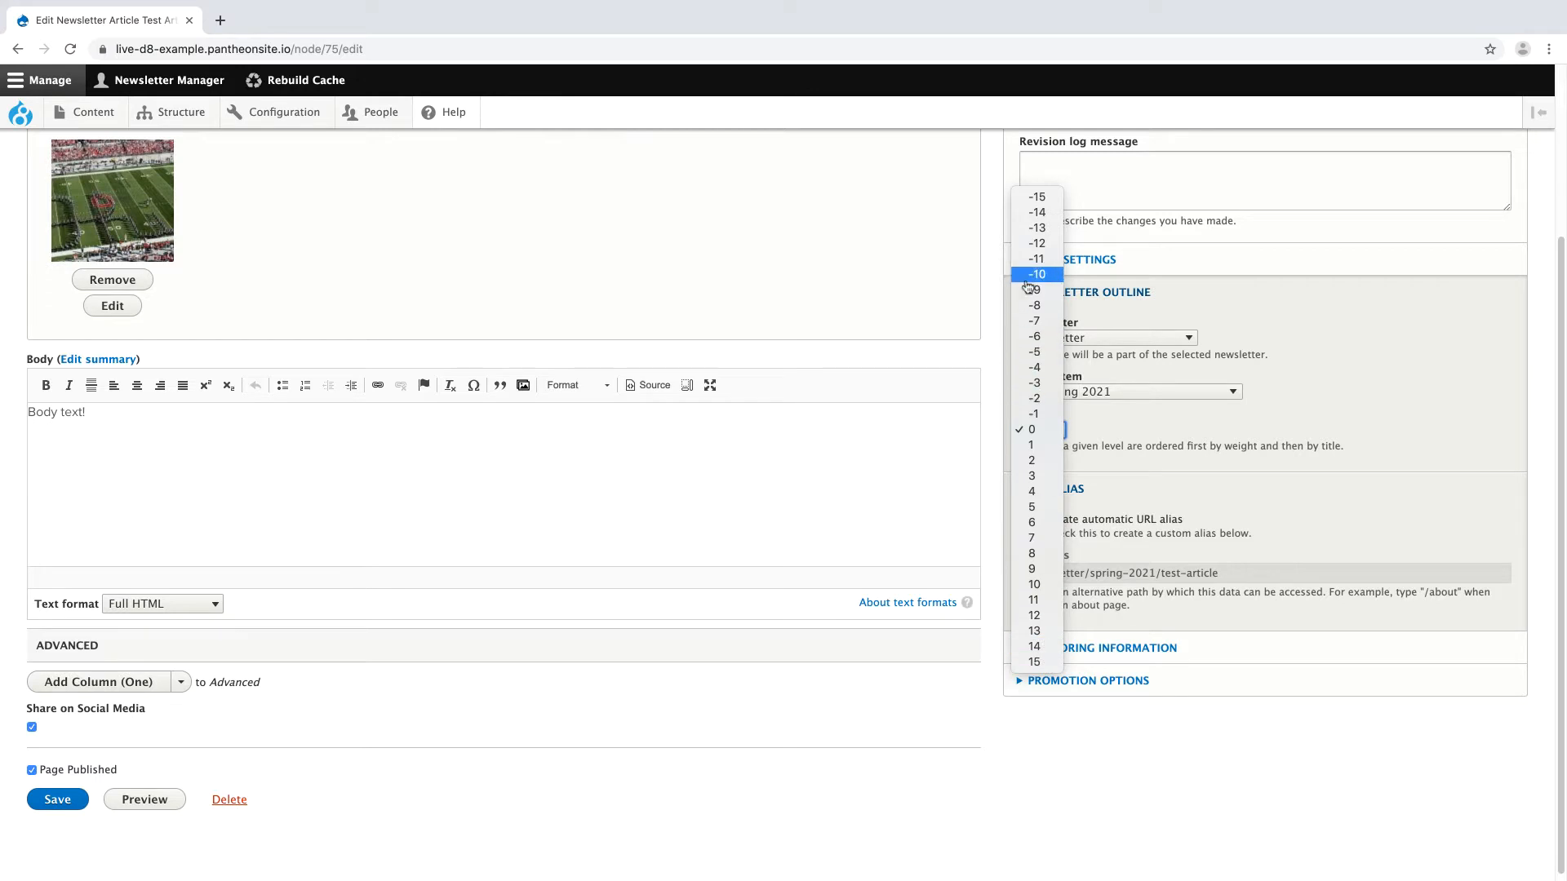
pyautogui.click(1029, 197)
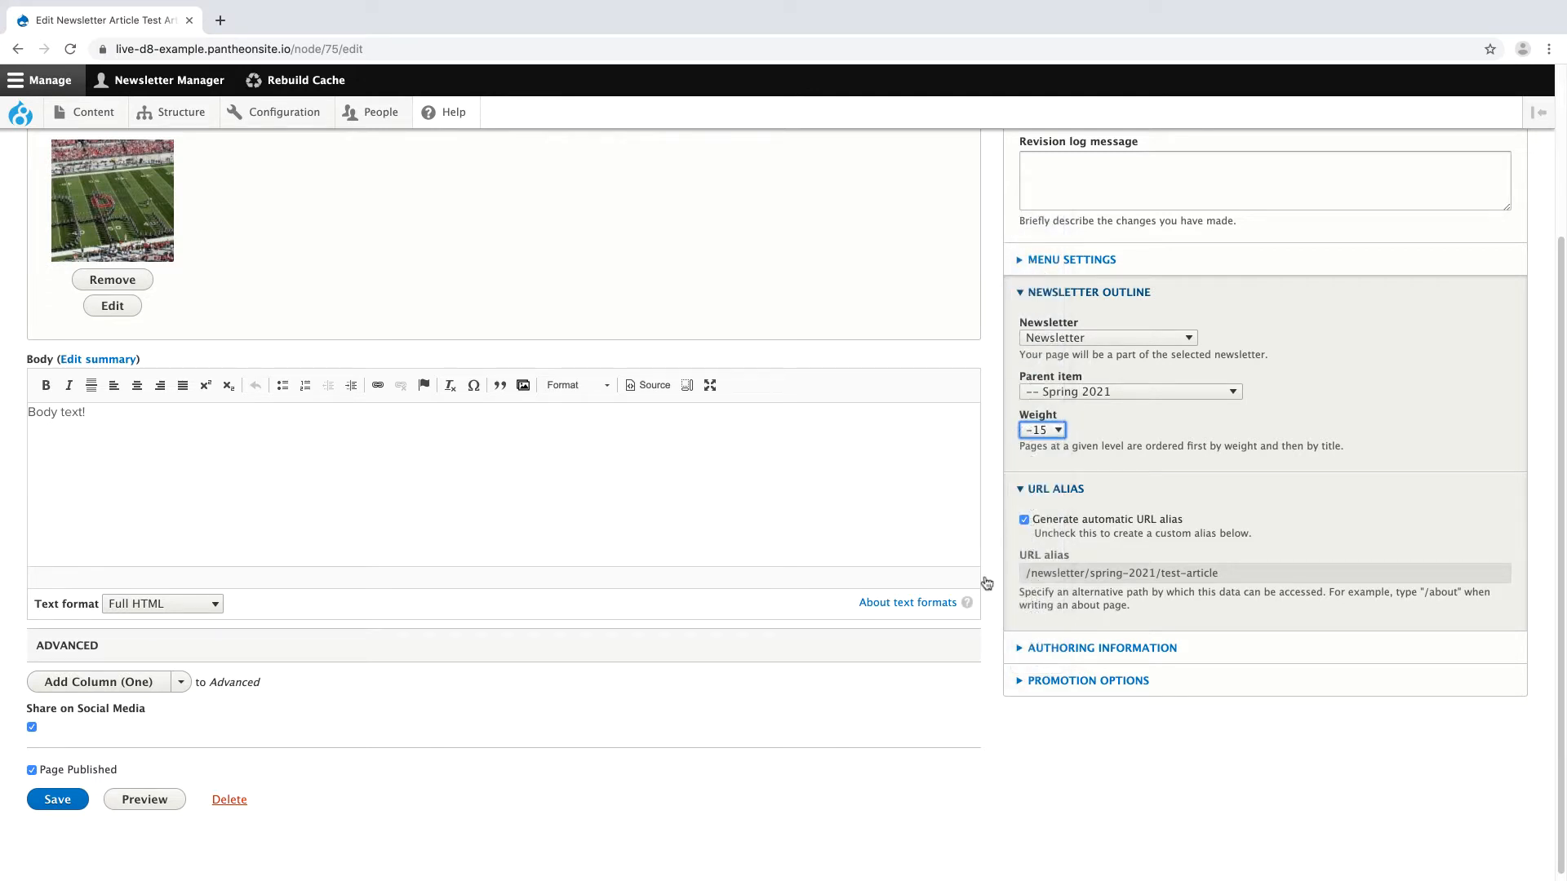
pyautogui.click(58, 799)
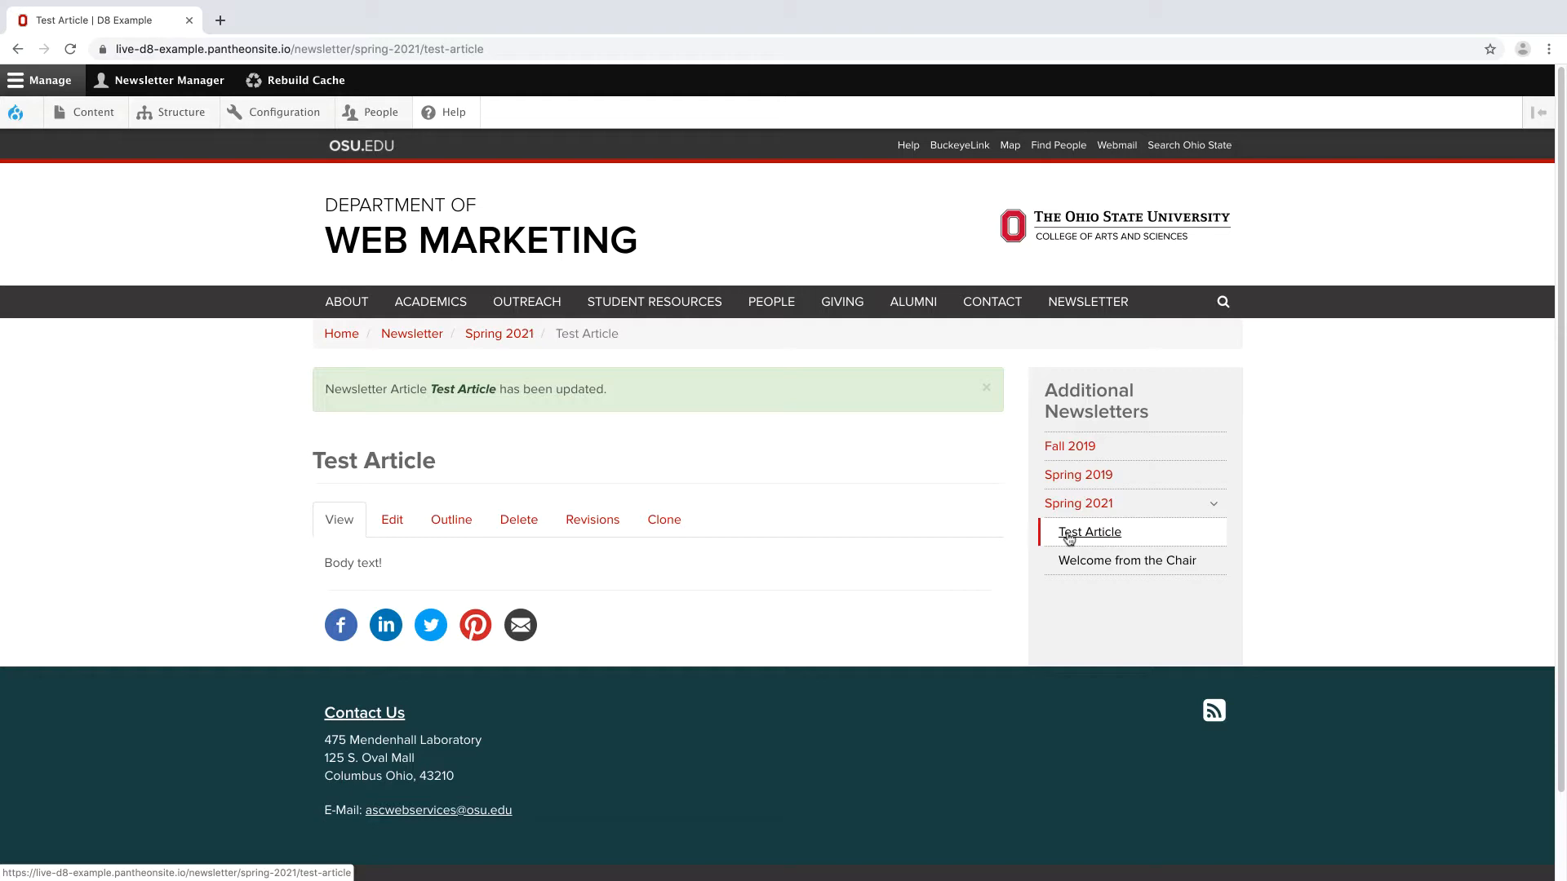
# - Check the order of the article cards on the Spring 2021 issue page
pyautogui.click(1084, 503)
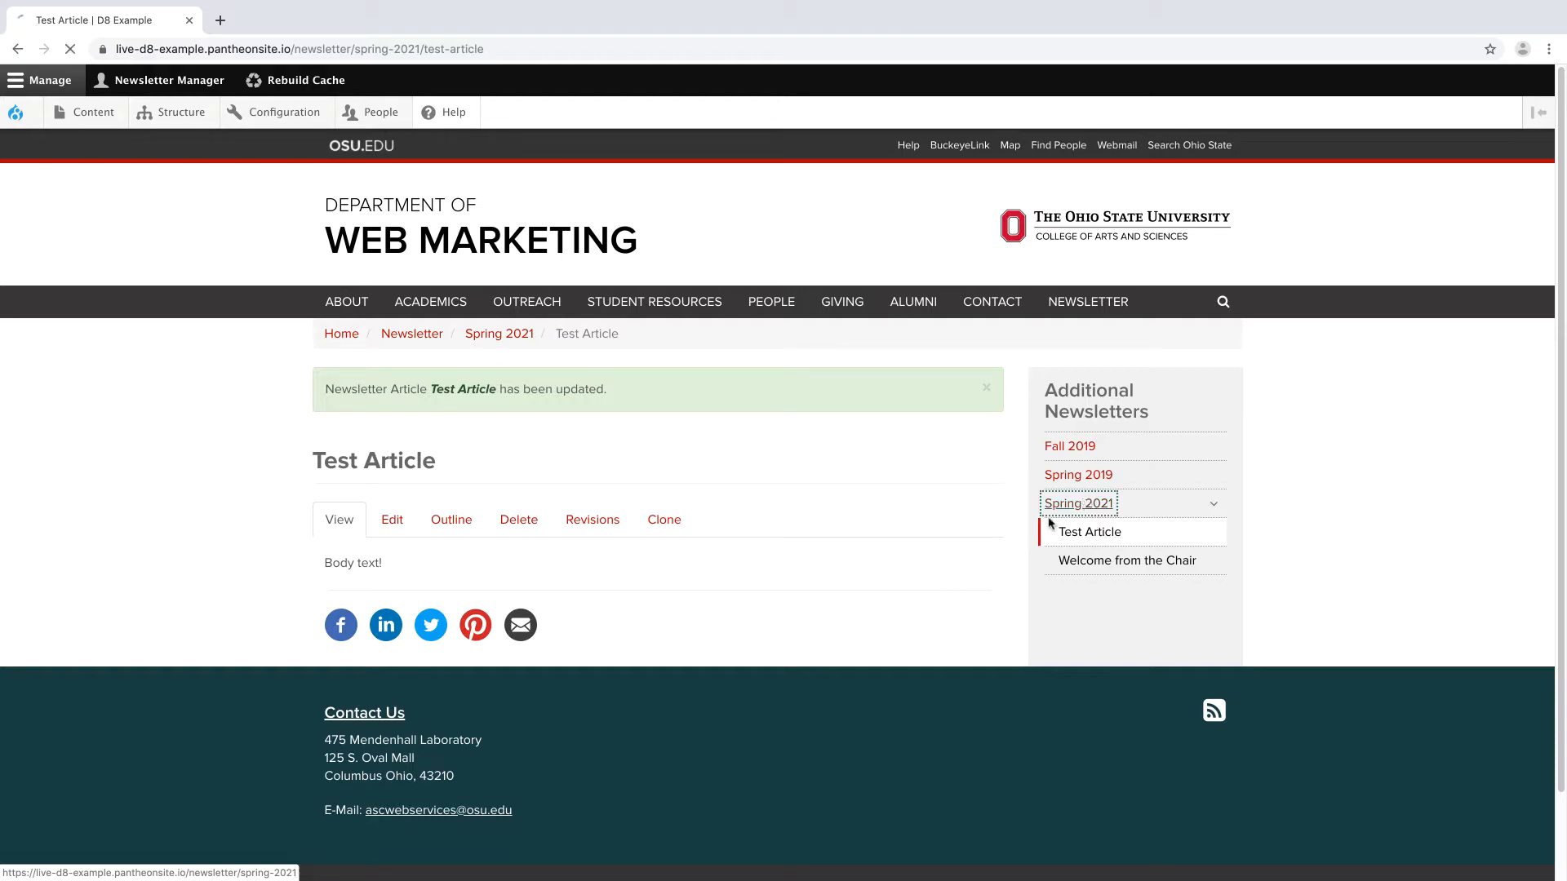
pyautogui.scroll(-7, 741, 637)
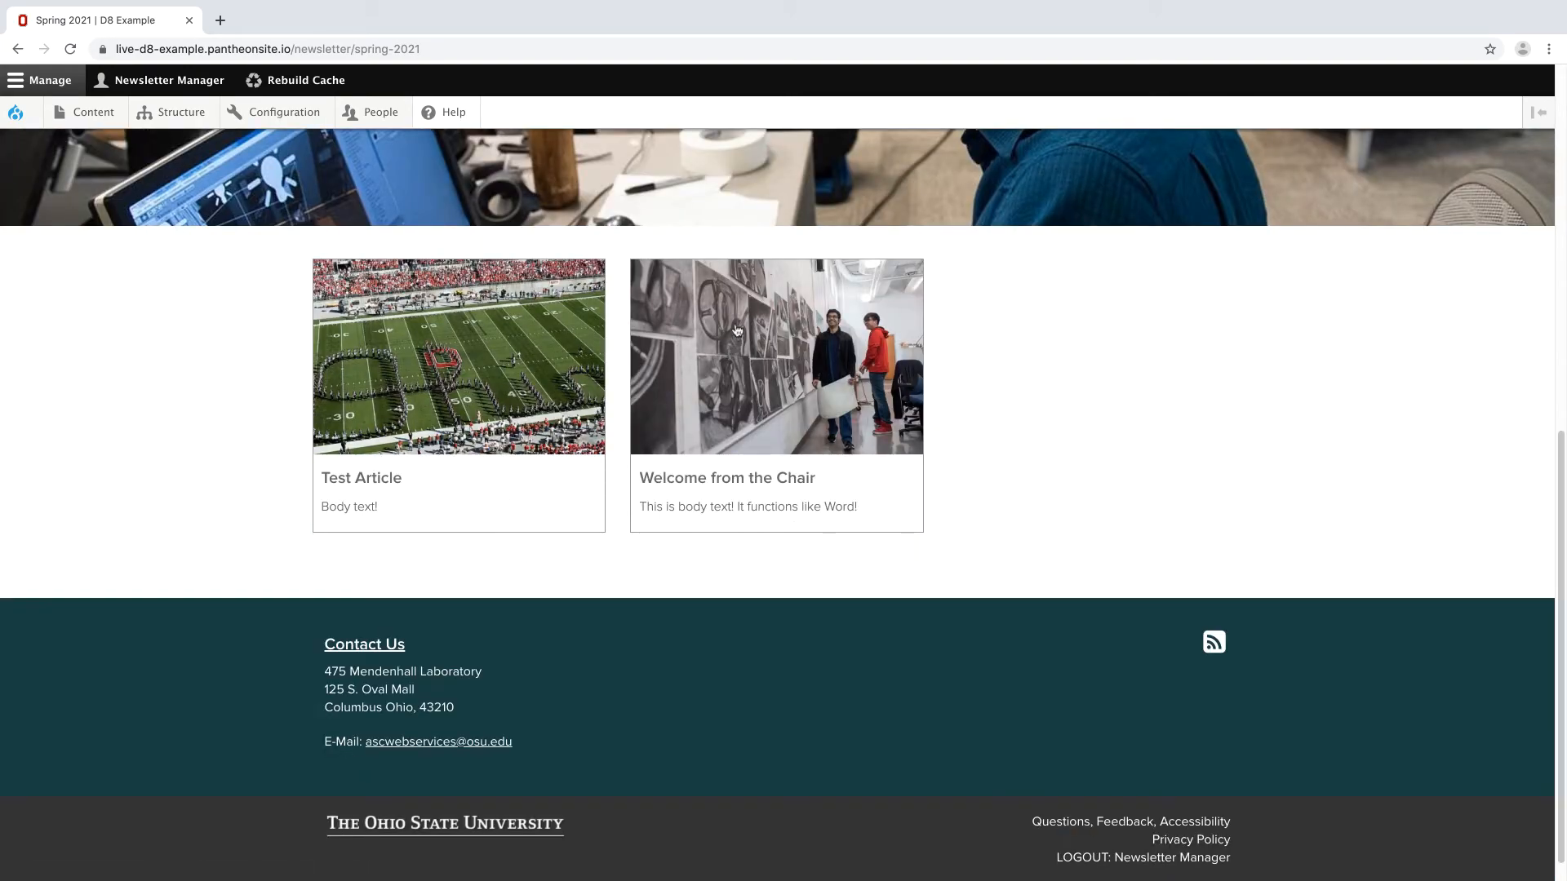
pyautogui.scroll(8, 684, 494)
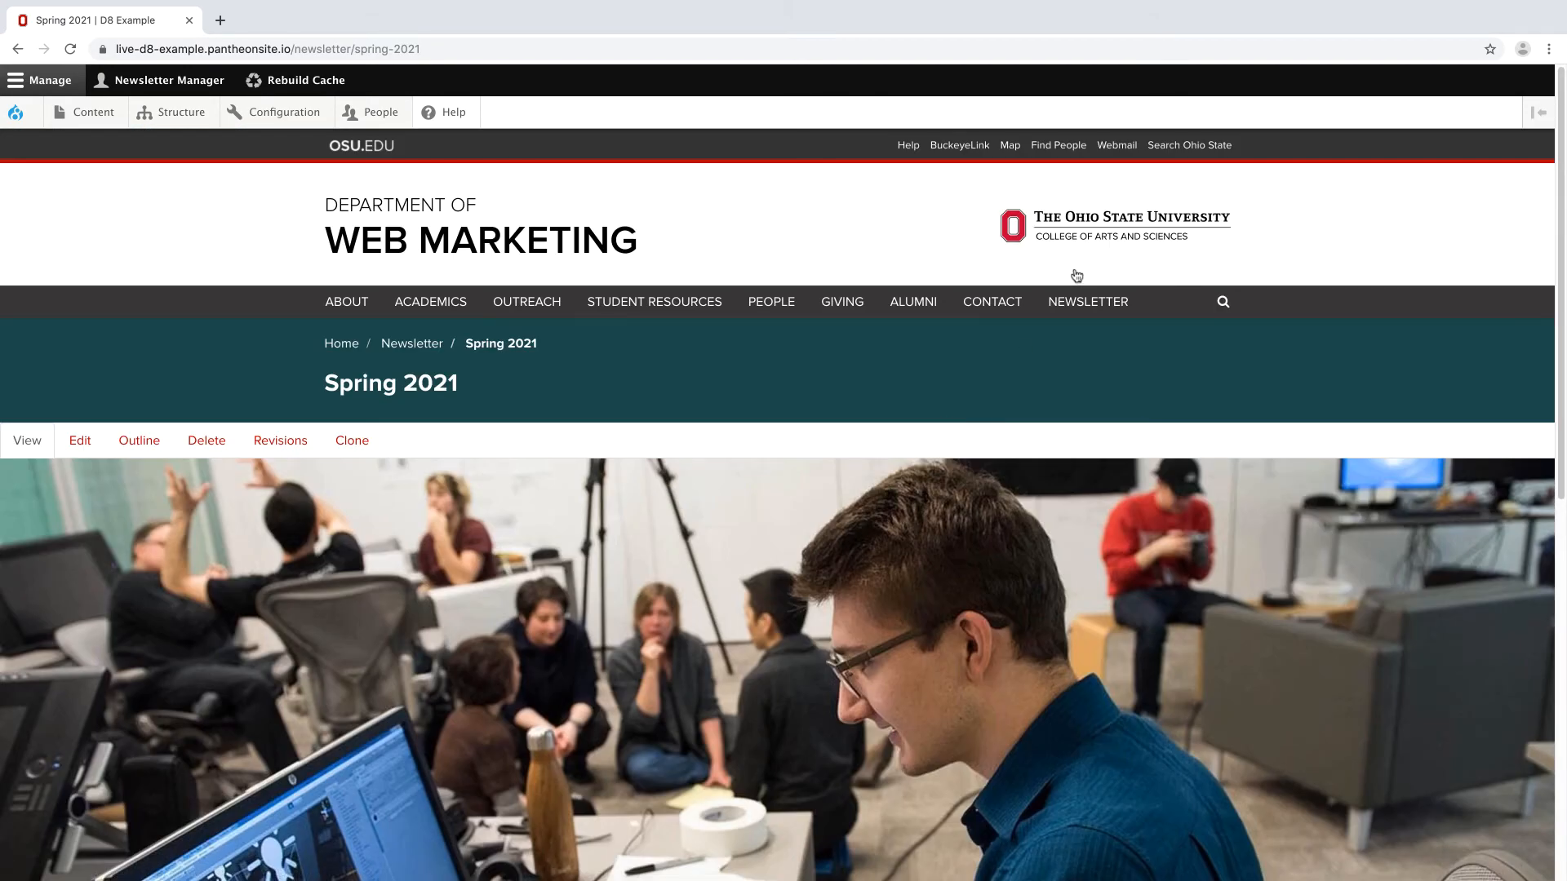
# - View the issues on the main Newsletter page and open the Spring 2021 issue
pyautogui.click(1088, 302)
pyautogui.scroll(-5, 968, 565)
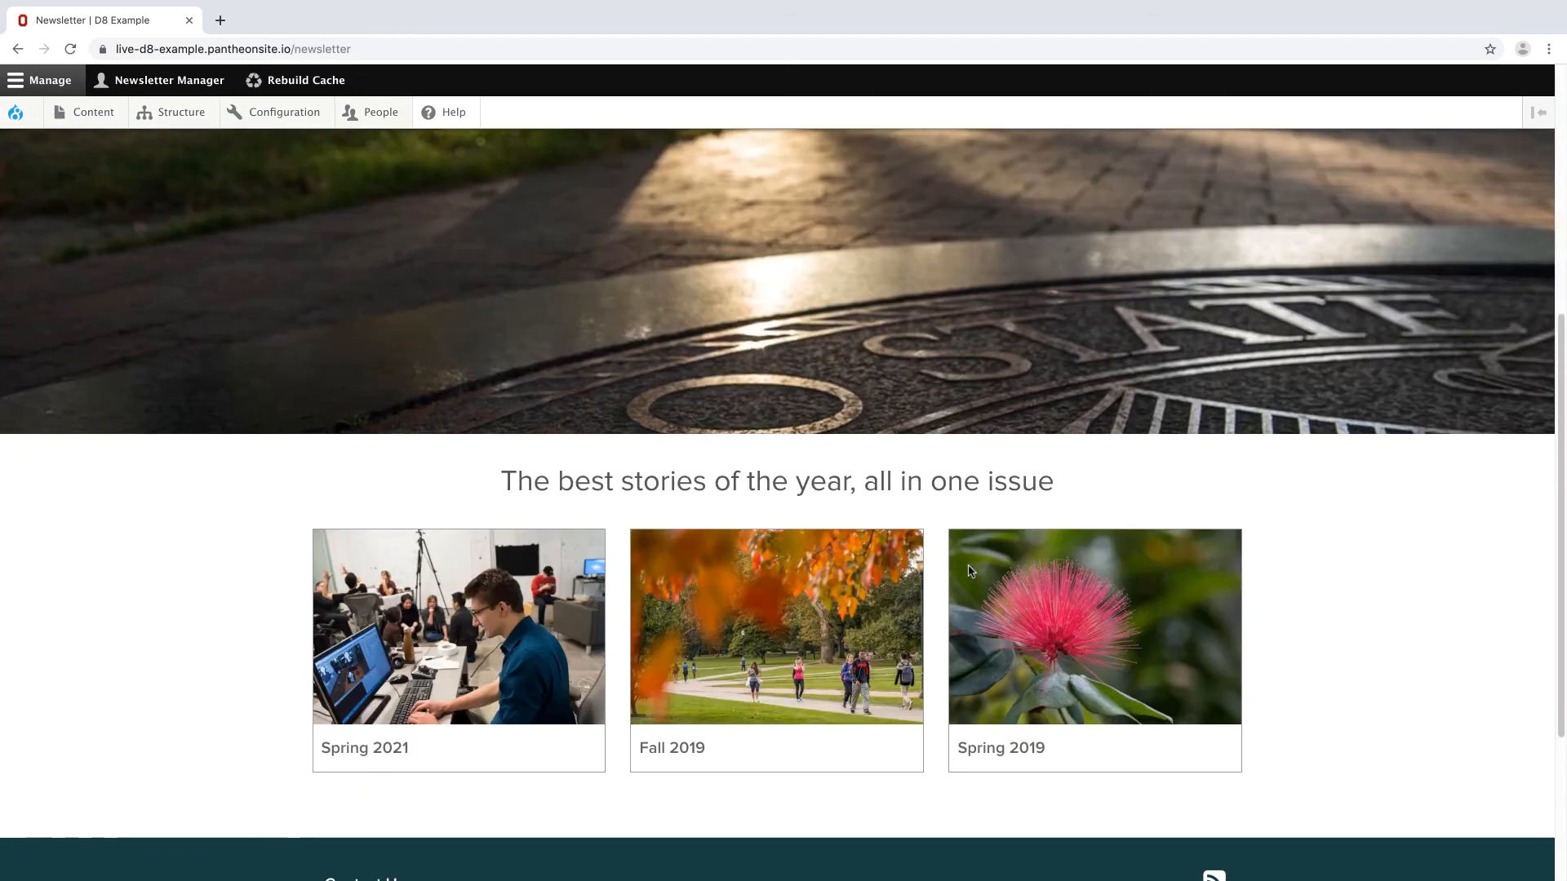
pyautogui.scroll(-3, 970, 571)
pyautogui.click(483, 491)
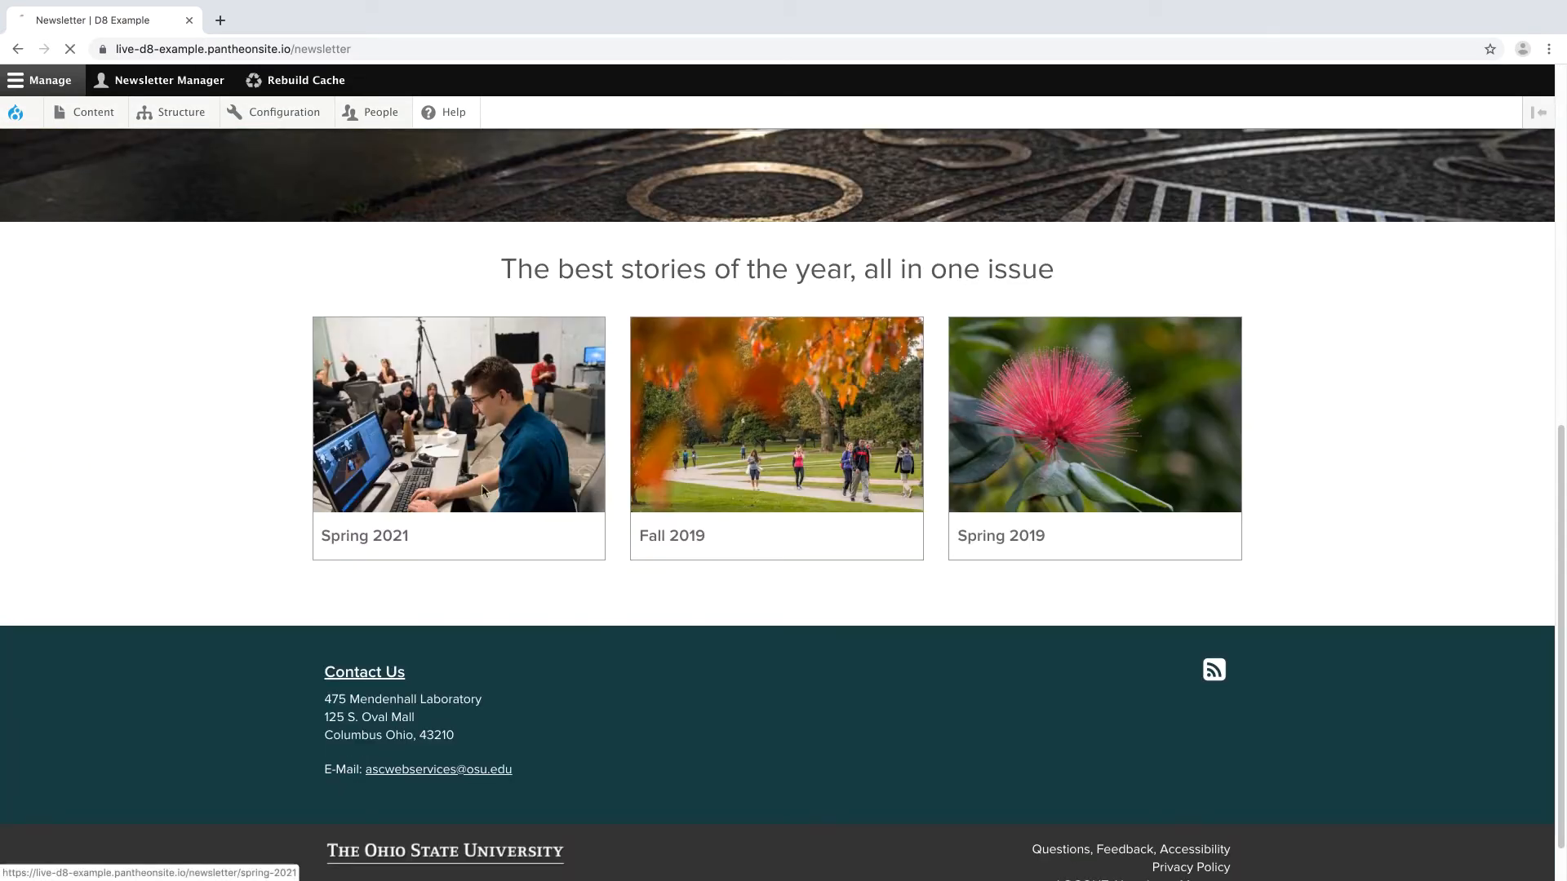
# - Open Test Article from the Spring 2021 issue's article cards and bring up its edit form
pyautogui.scroll(-4, 723, 659)
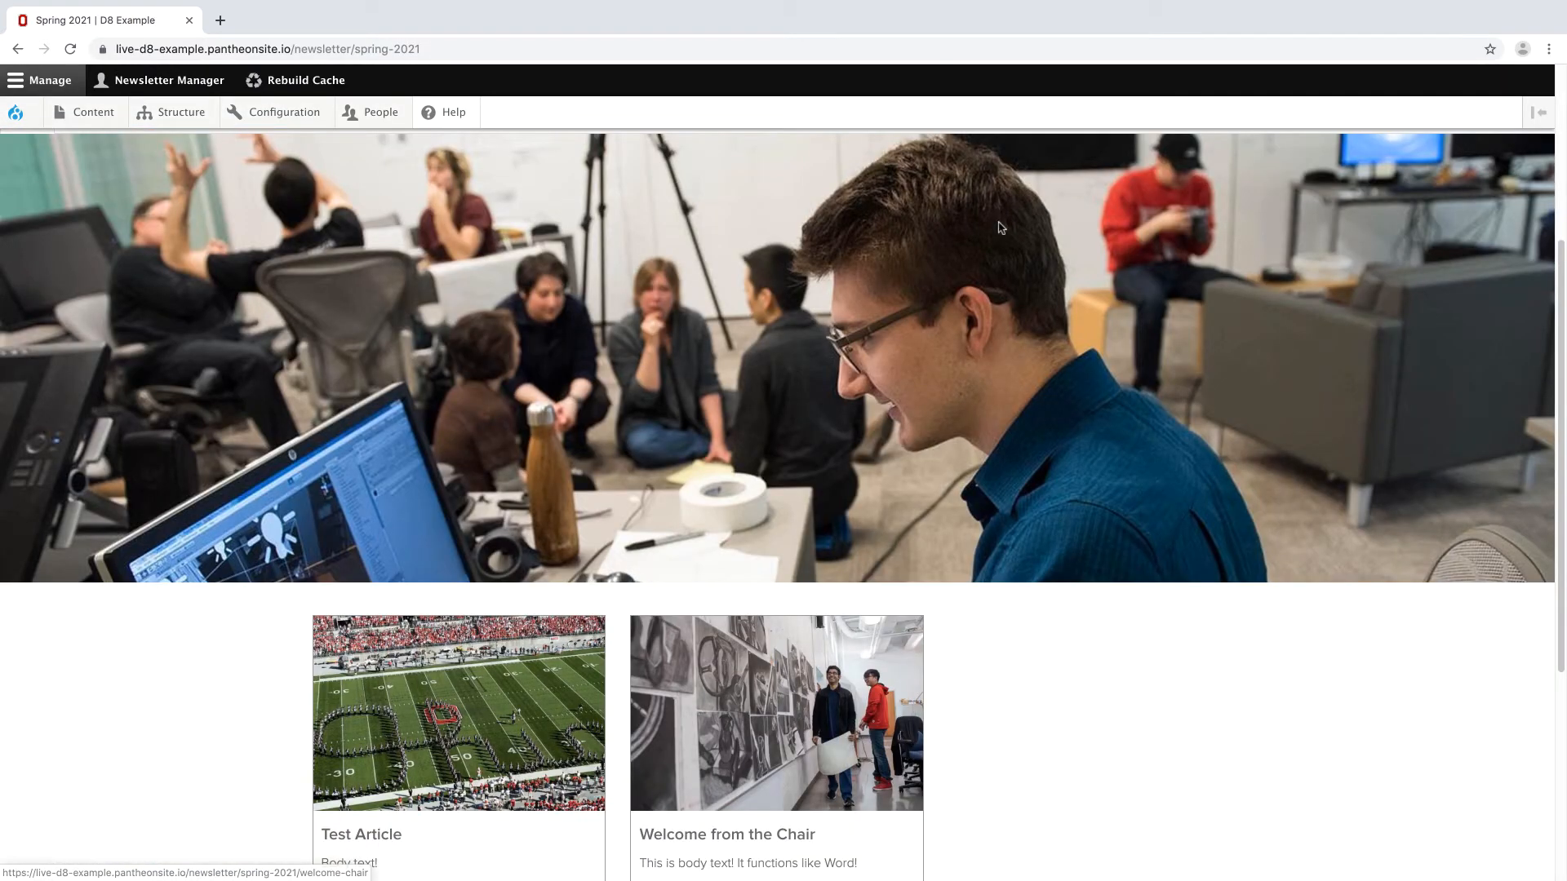
pyautogui.scroll(-3, 739, 466)
pyautogui.click(431, 449)
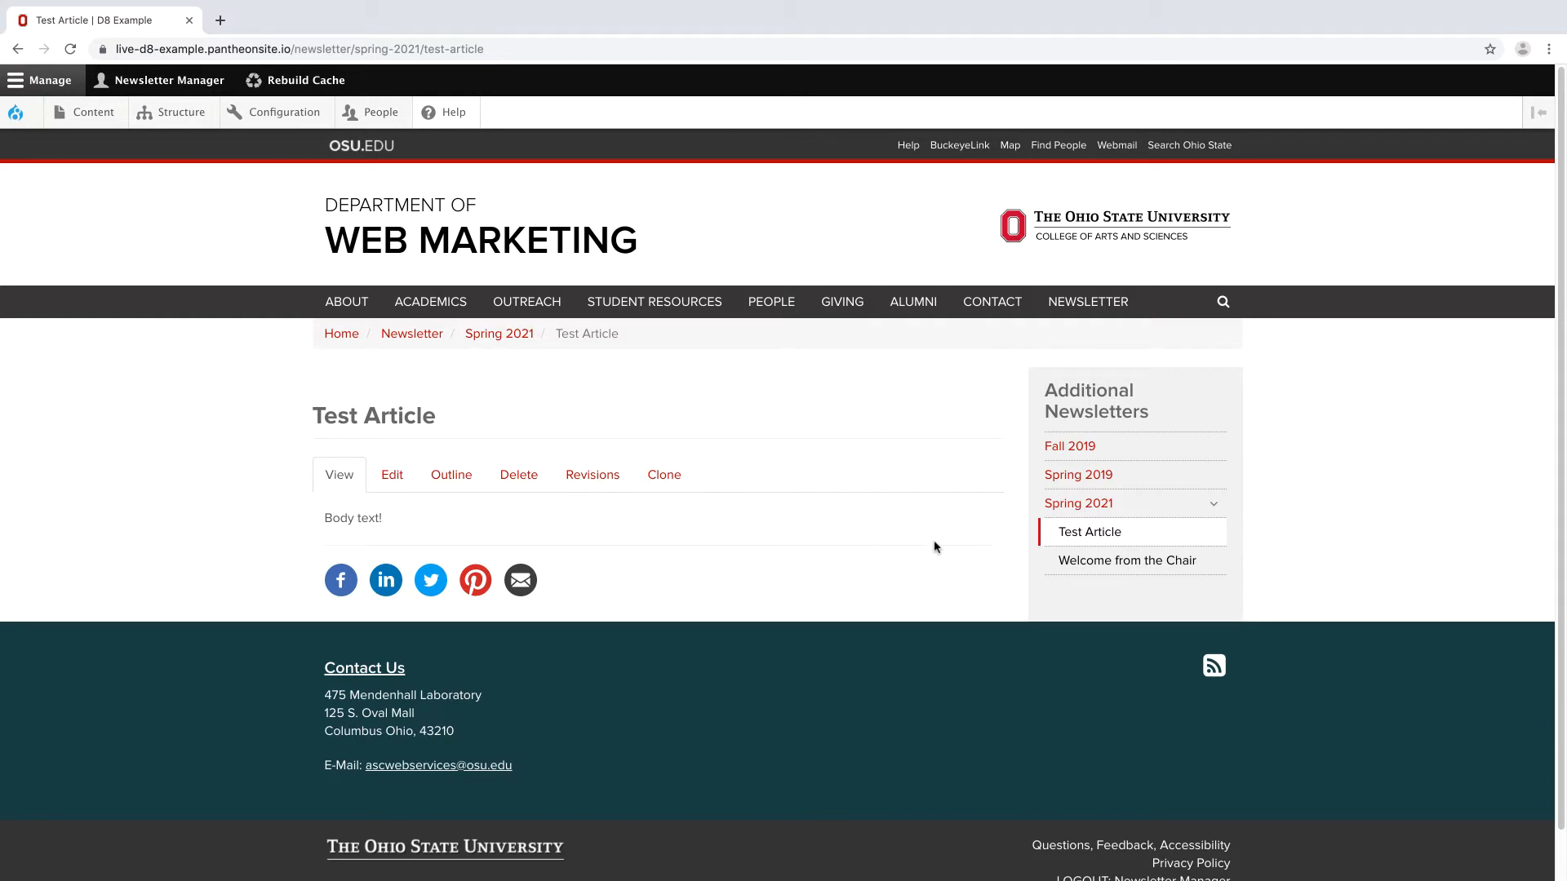
pyautogui.click(394, 477)
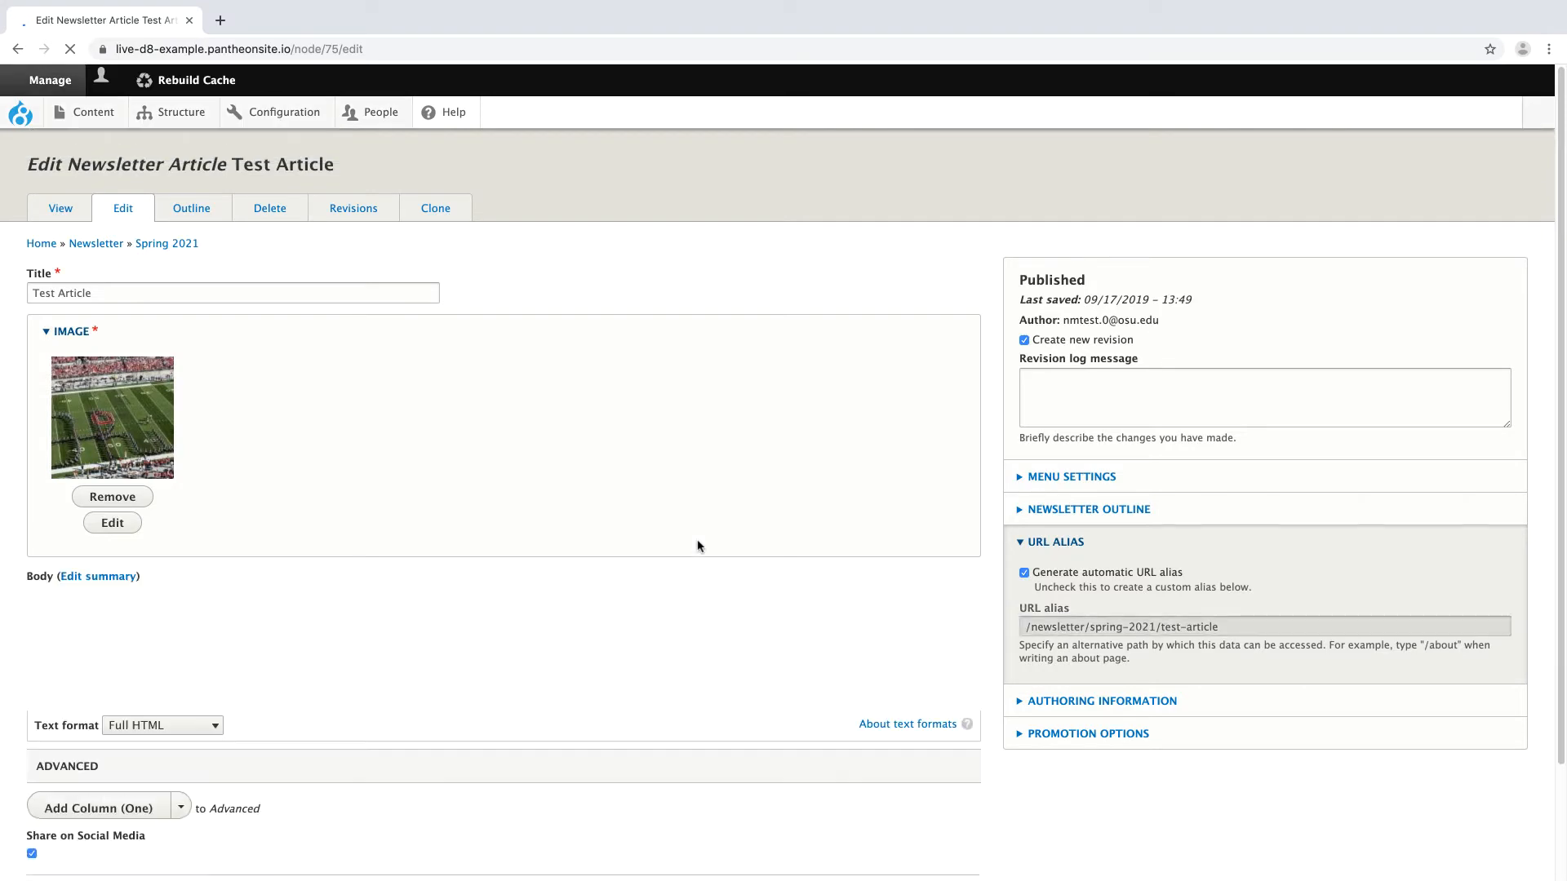
pyautogui.scroll(-2, 709, 548)
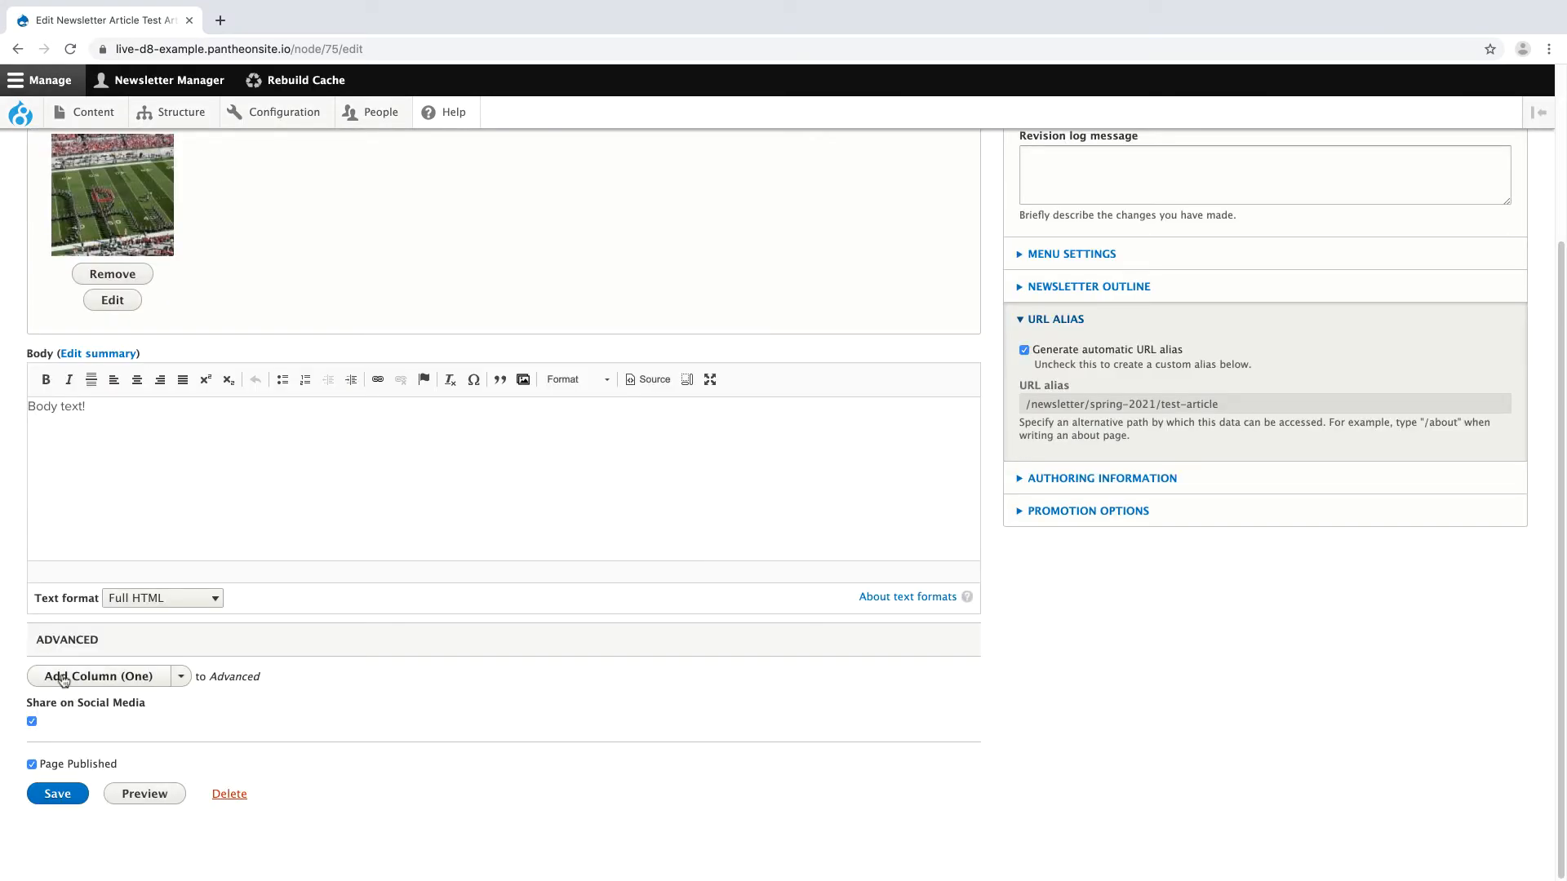